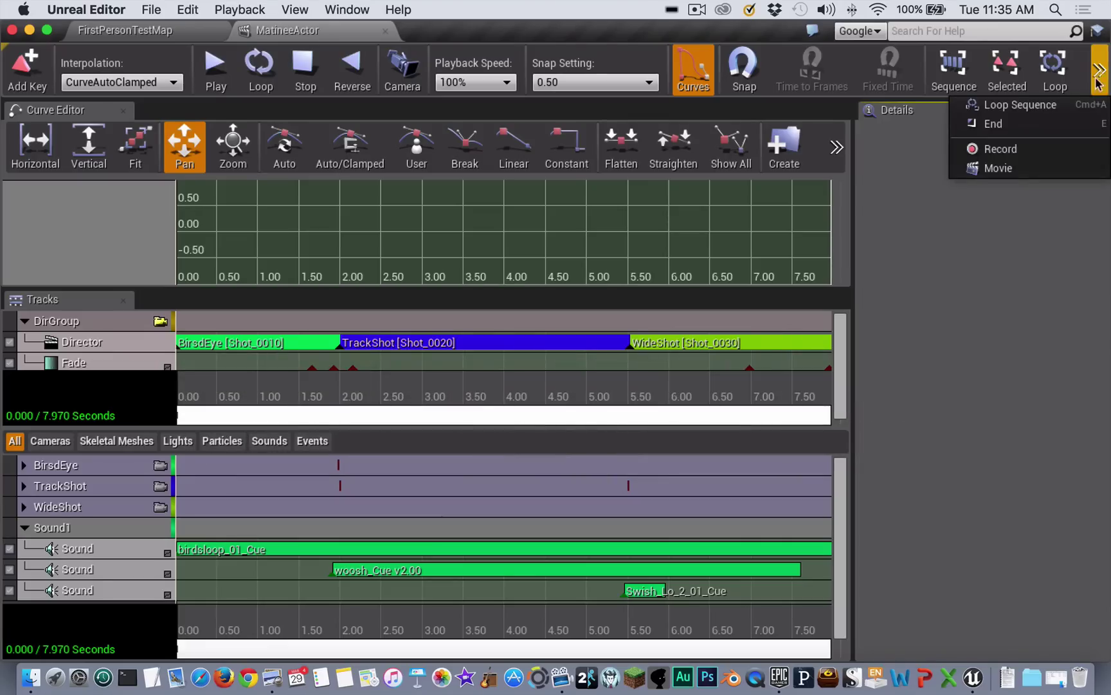
# Start a movie capture of the Matinee cinematic from Render Movie Settings.
pyautogui.click(1000, 169)
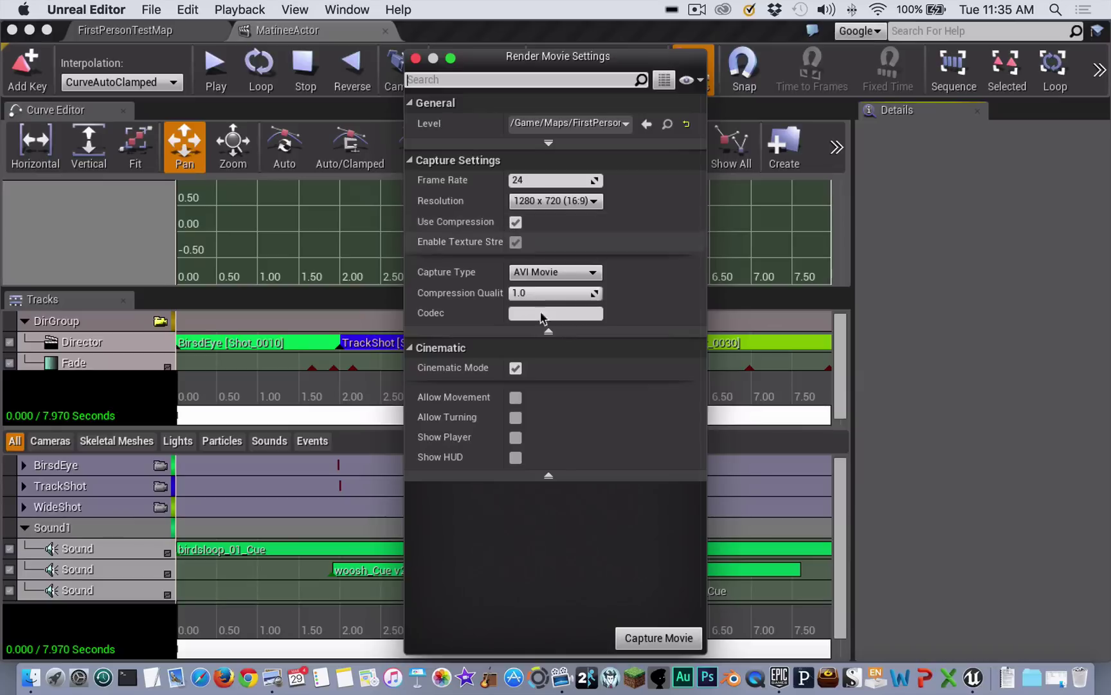
pyautogui.click(674, 640)
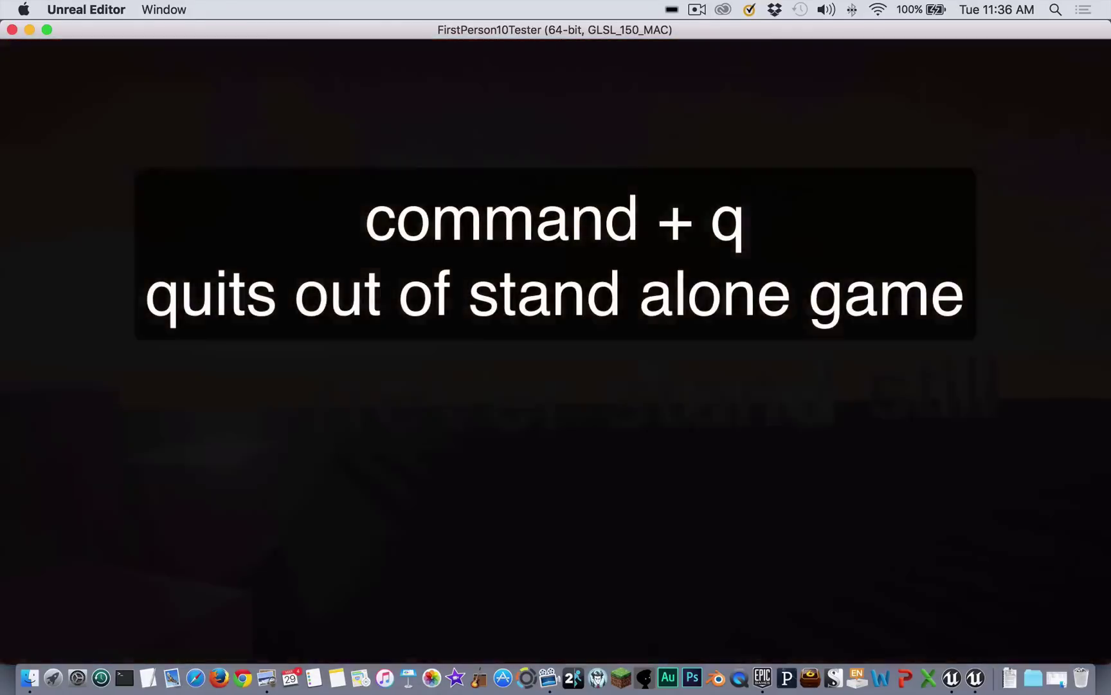
# Quit the standalone game with Cmd+Q to end the movie capture.
pyautogui.press('super+q')
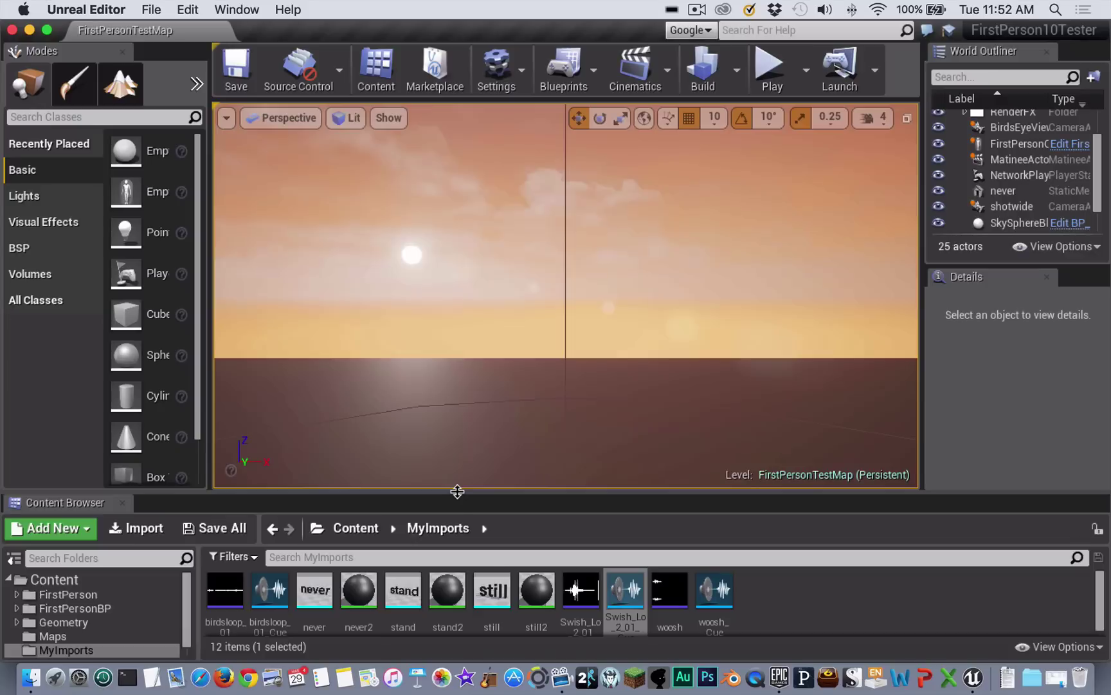
# Drag the panel splitters to make the viewport taller and wider, then play the level.
pyautogui.moveTo(458, 492); pyautogui.dragTo(457, 542)
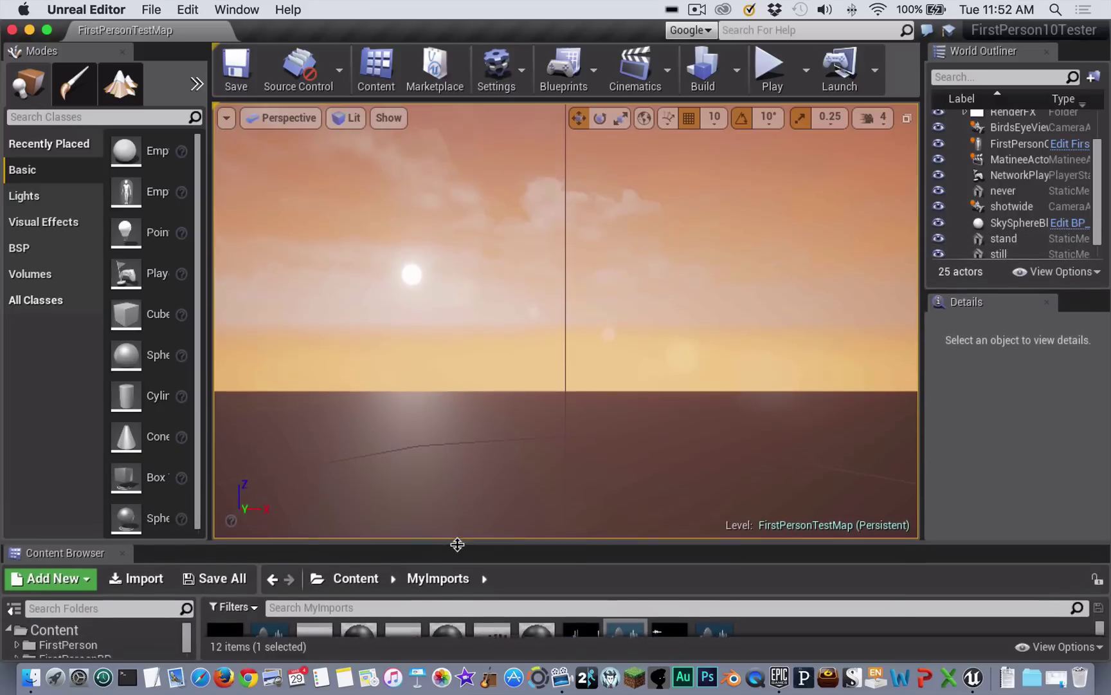
pyautogui.moveTo(210, 341); pyautogui.dragTo(161, 341)
pyautogui.moveTo(921, 366); pyautogui.dragTo(934, 367)
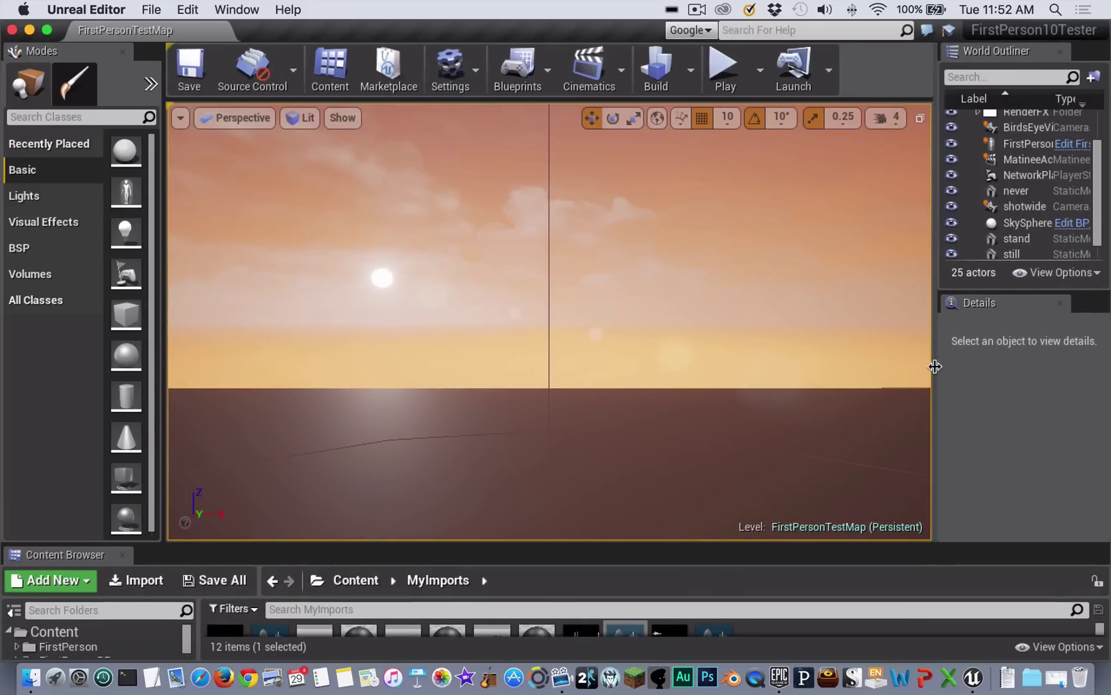
pyautogui.moveTo(582, 542); pyautogui.dragTo(583, 555)
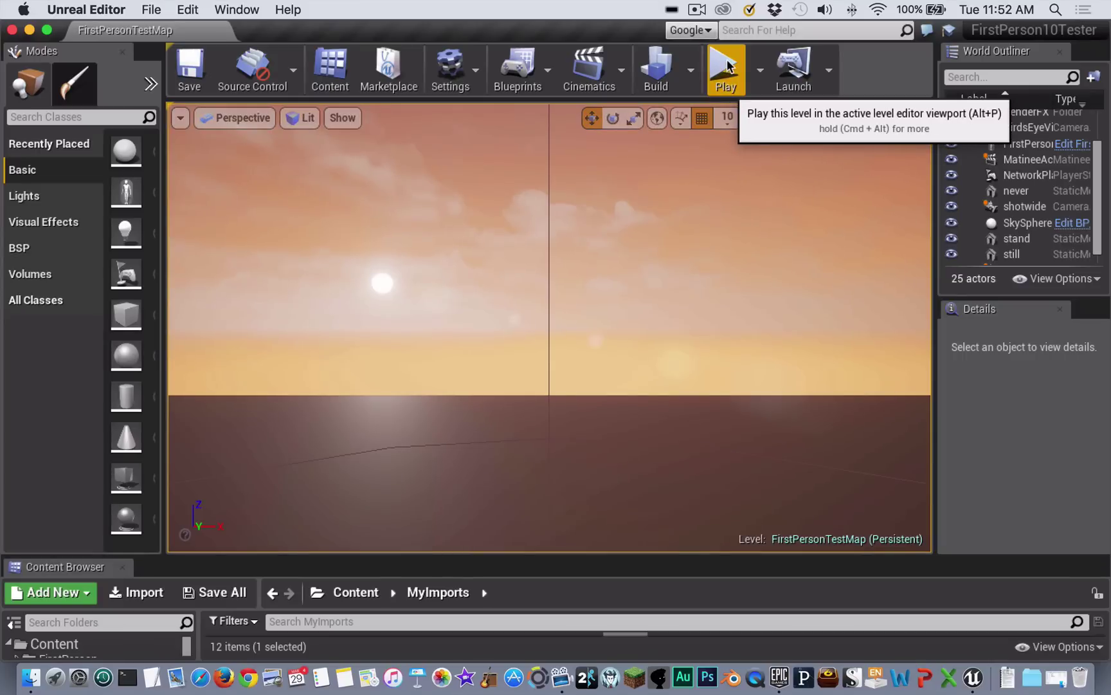
pyautogui.click(726, 68)
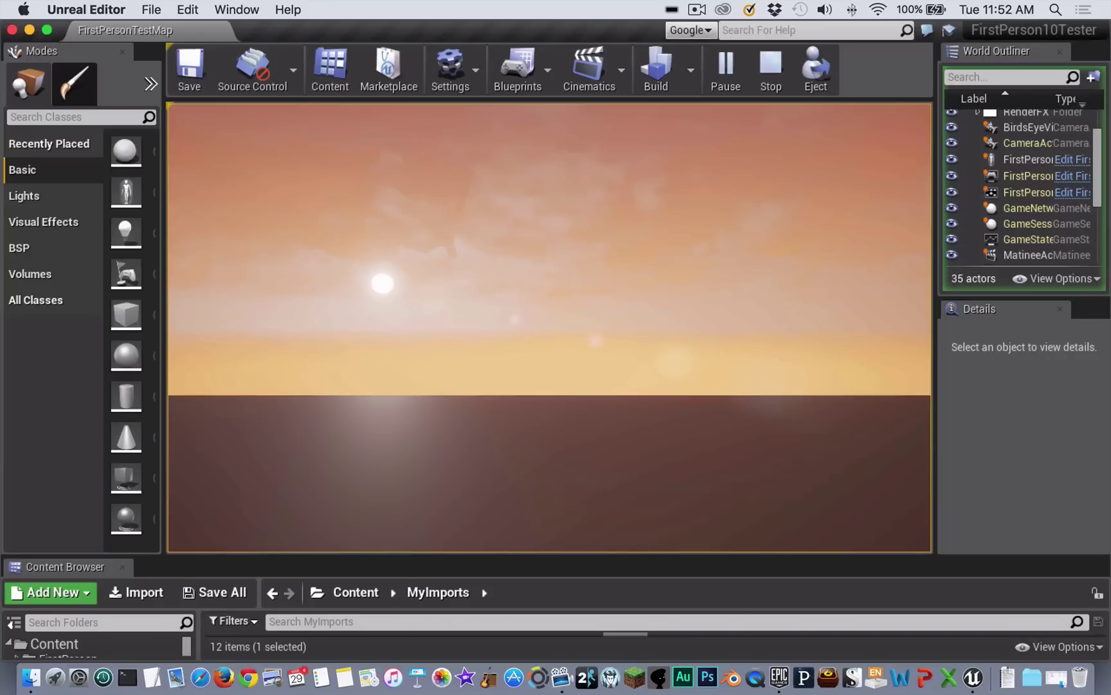
# Stop the level and turn off Show Mouse Control Label in the advanced play settings.
pyautogui.press('Escape')
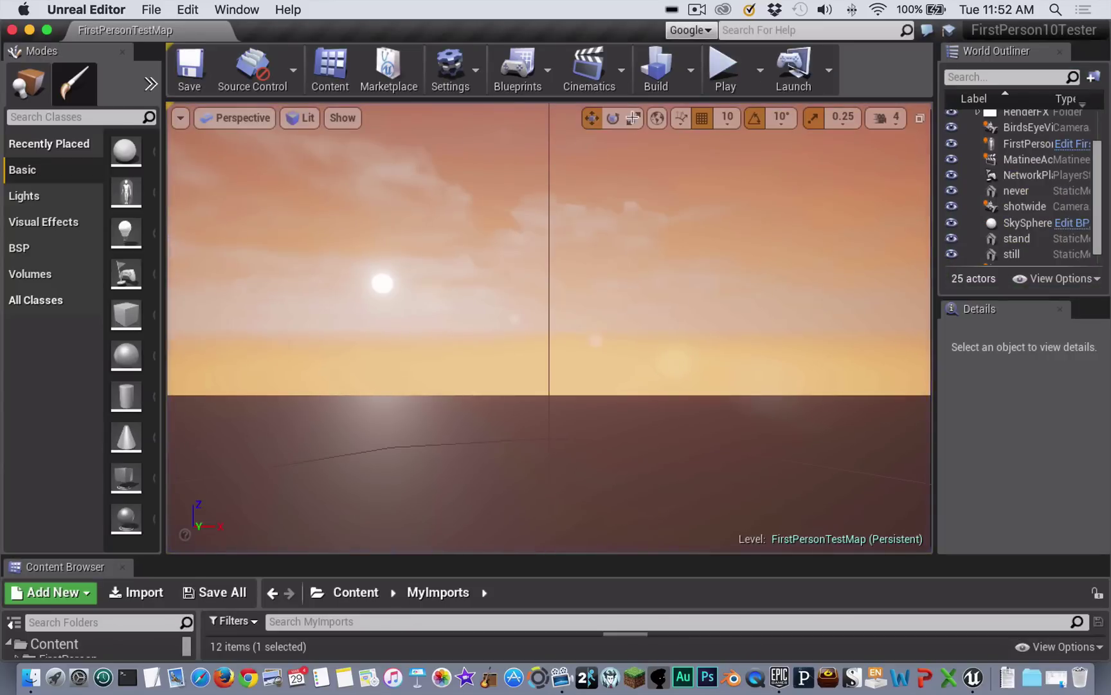
pyautogui.click(760, 71)
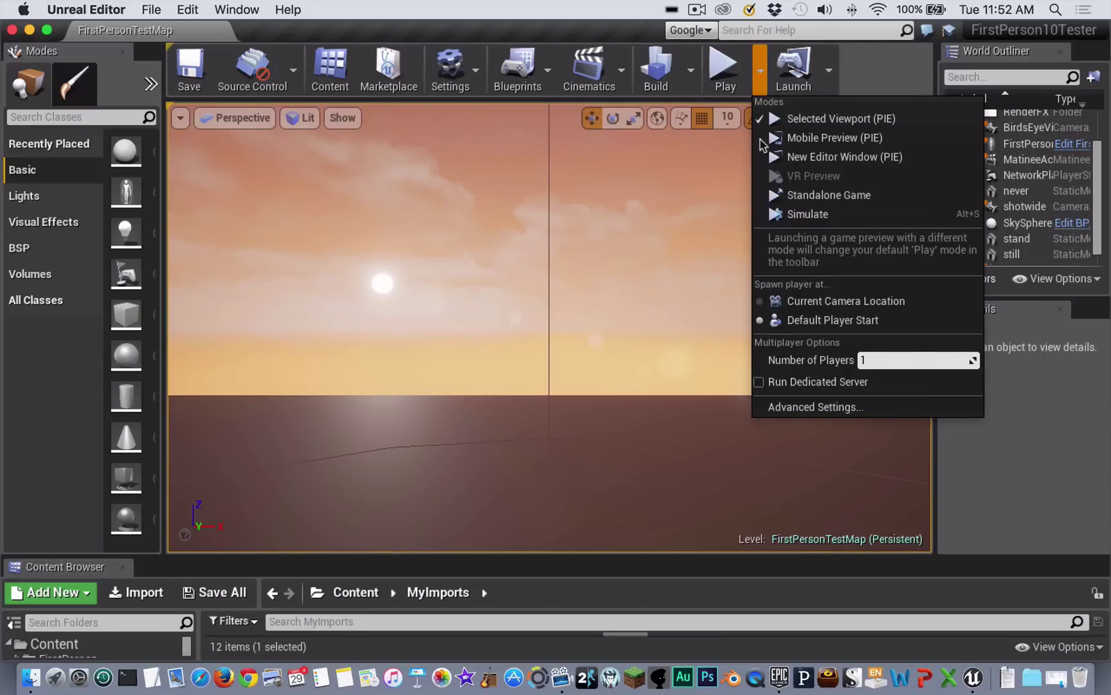
pyautogui.click(801, 409)
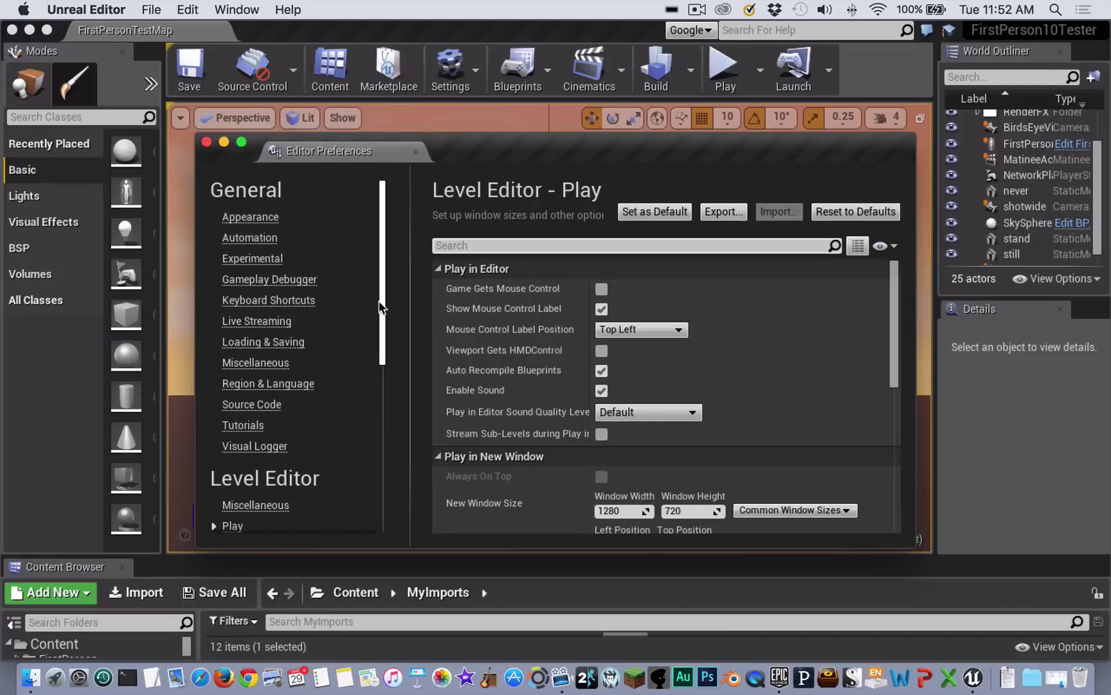
pyautogui.scroll(-5, 385, 357)
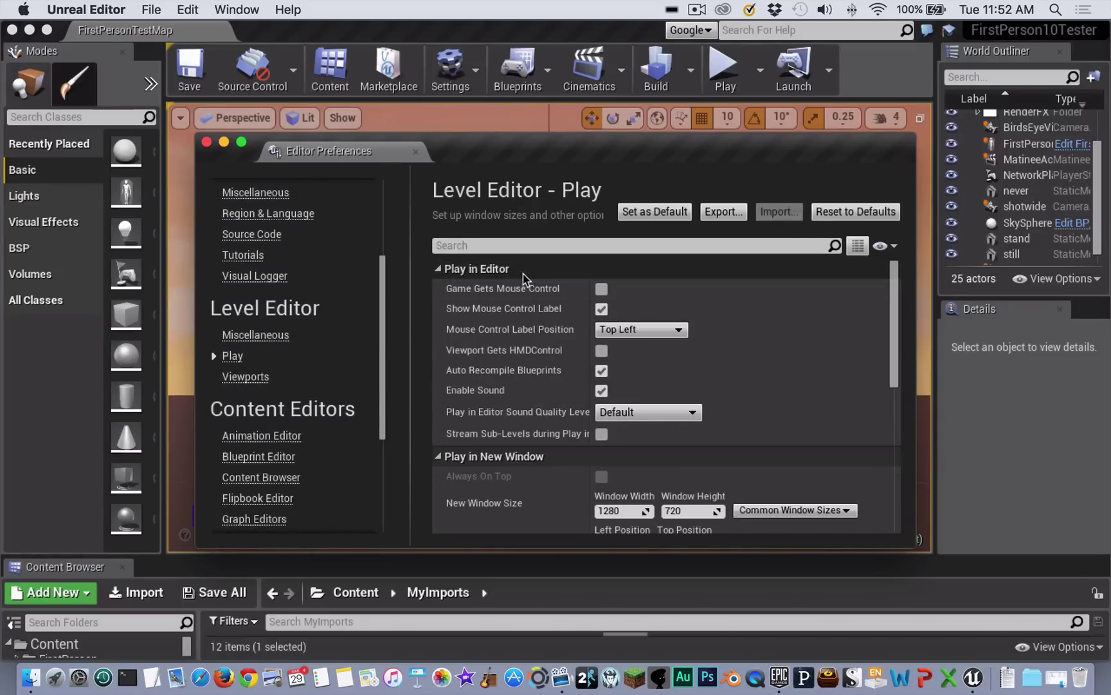
pyautogui.click(602, 310)
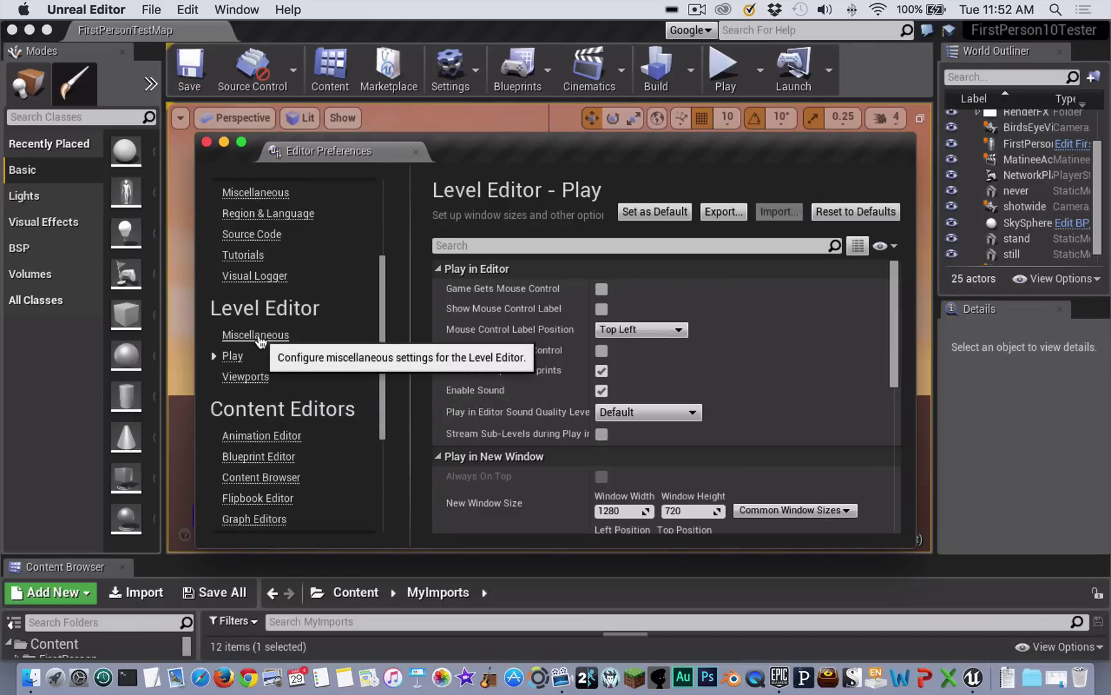
# Disable Enable Editor Sounds under Level Editor Miscellaneous preferences and close Editor Preferences.
pyautogui.click(259, 339)
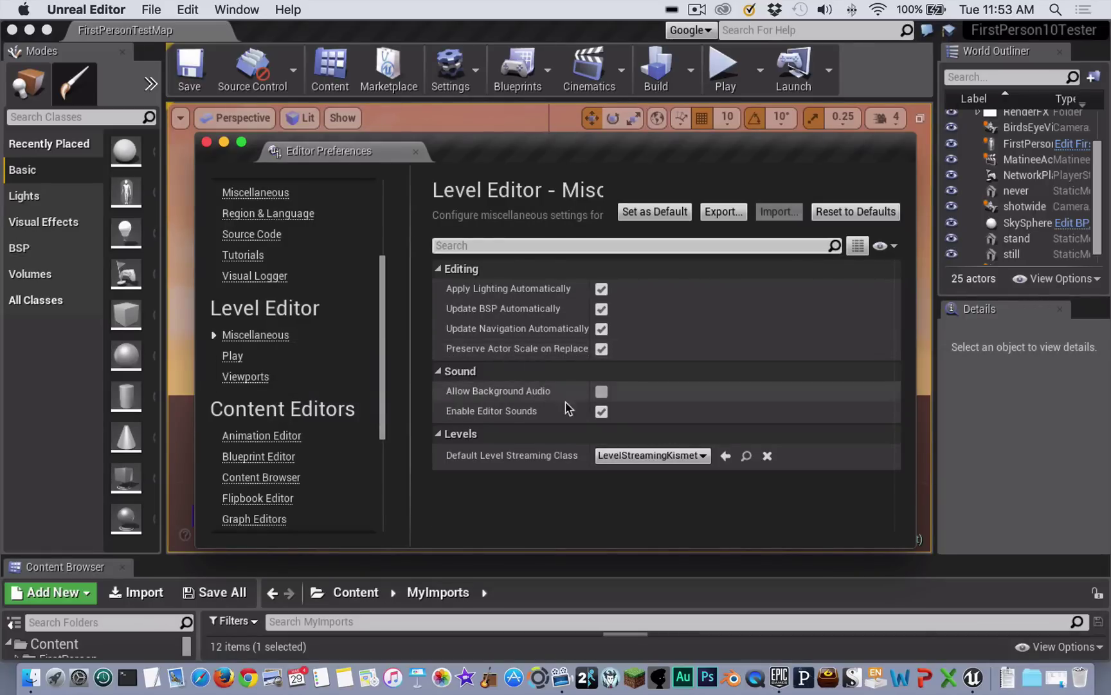
pyautogui.click(602, 414)
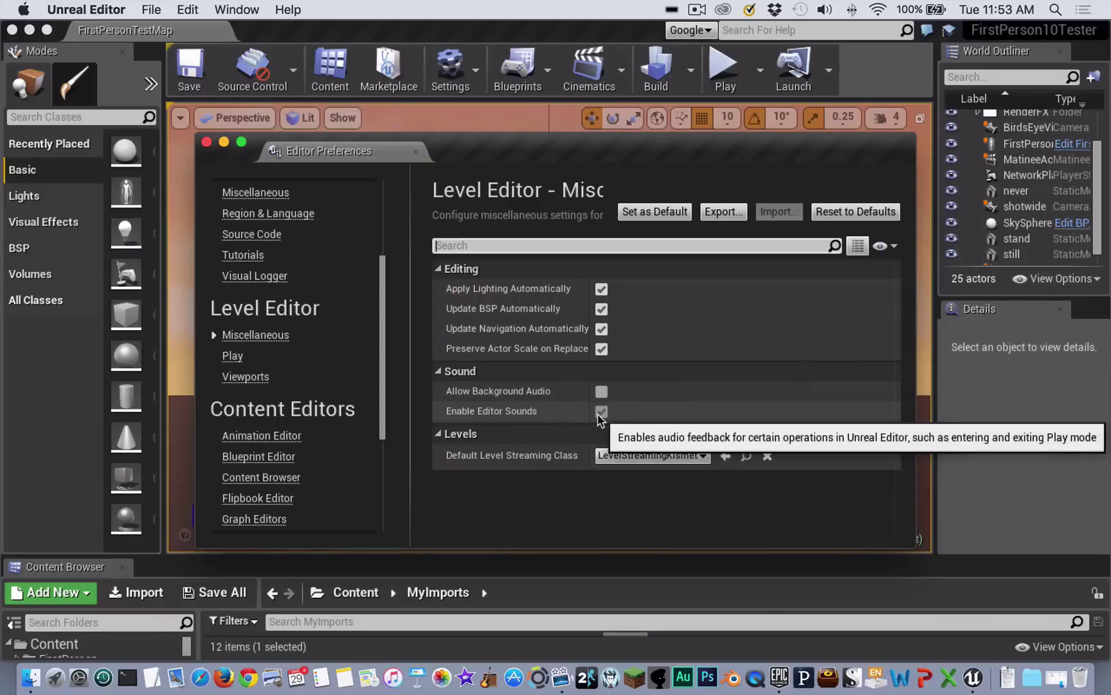
pyautogui.click(207, 144)
pyautogui.click(471, 73)
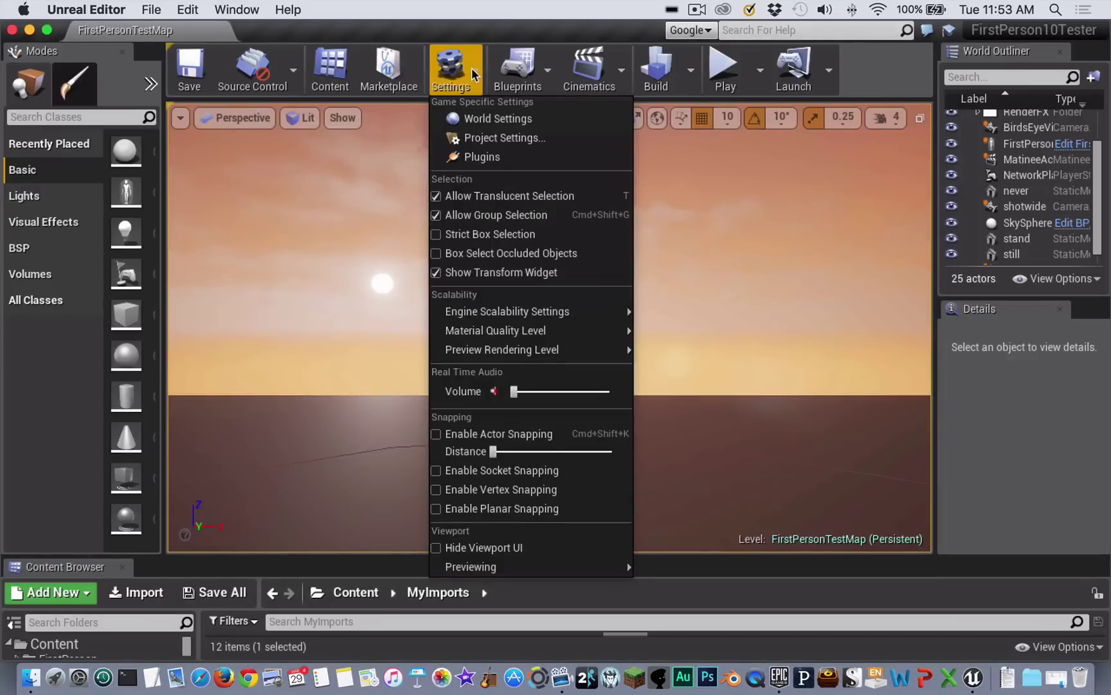
# Open MatineeActor in Matinee, showing the Director's three shots and three sound cue tracks.
pyautogui.moveTo(575, 314)
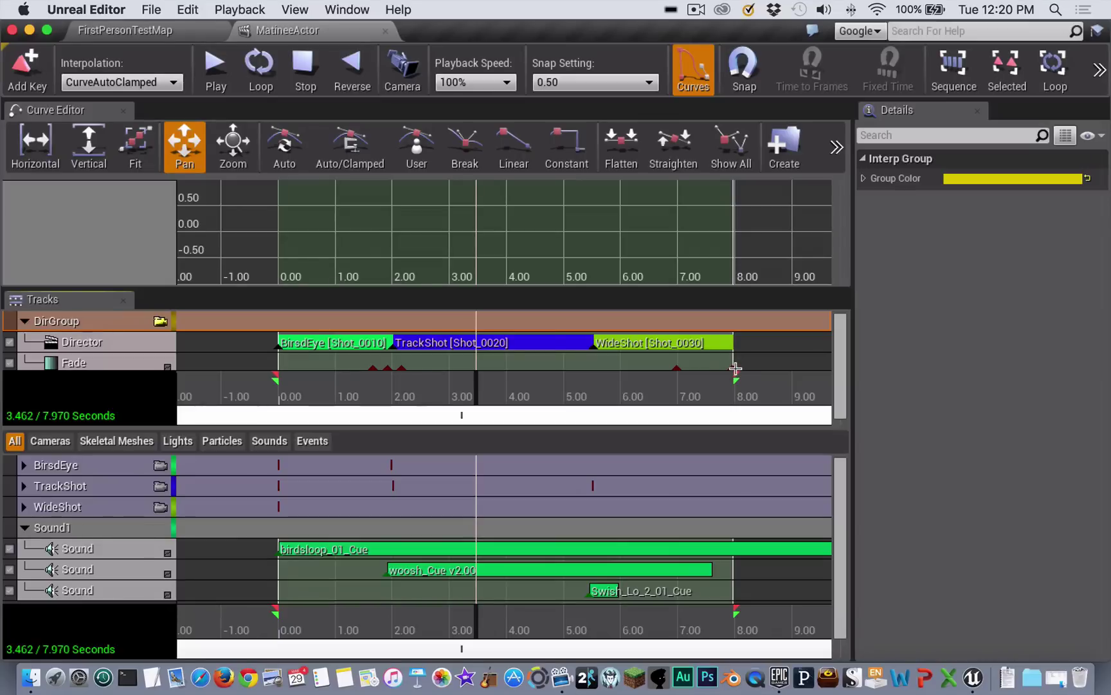
# Move the late Fade key earlier to about 7.6 s.
pyautogui.keyDown('ctrl'); pyautogui.click(735, 370); pyautogui.keyUp('ctrl')
pyautogui.click(735, 368)
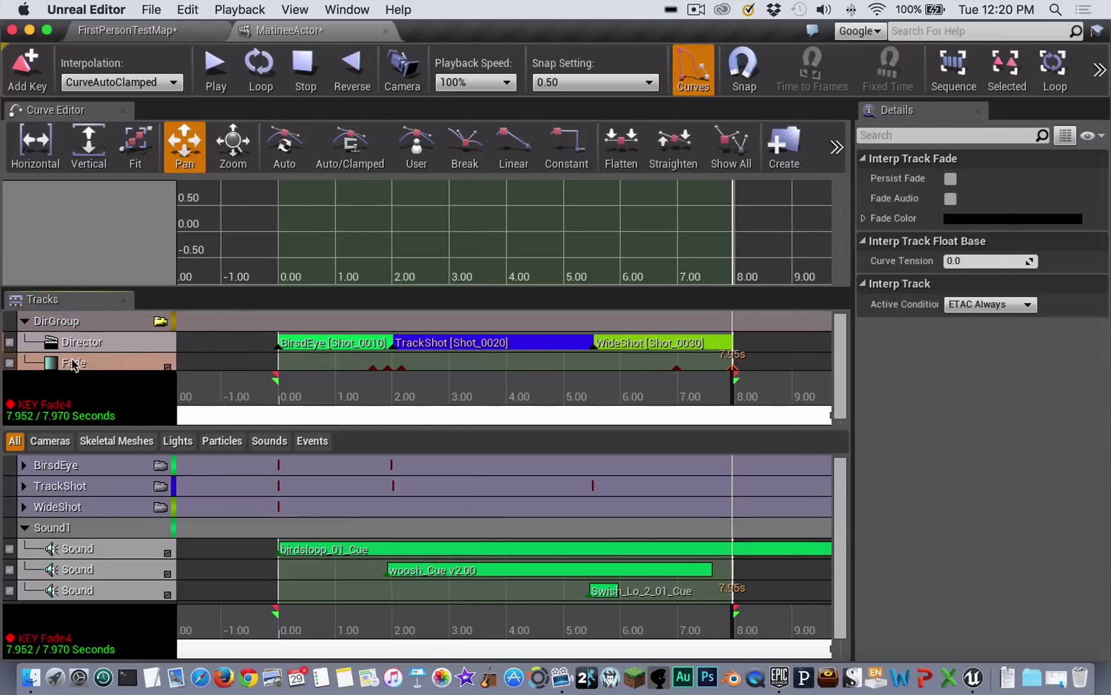
pyautogui.click(677, 369)
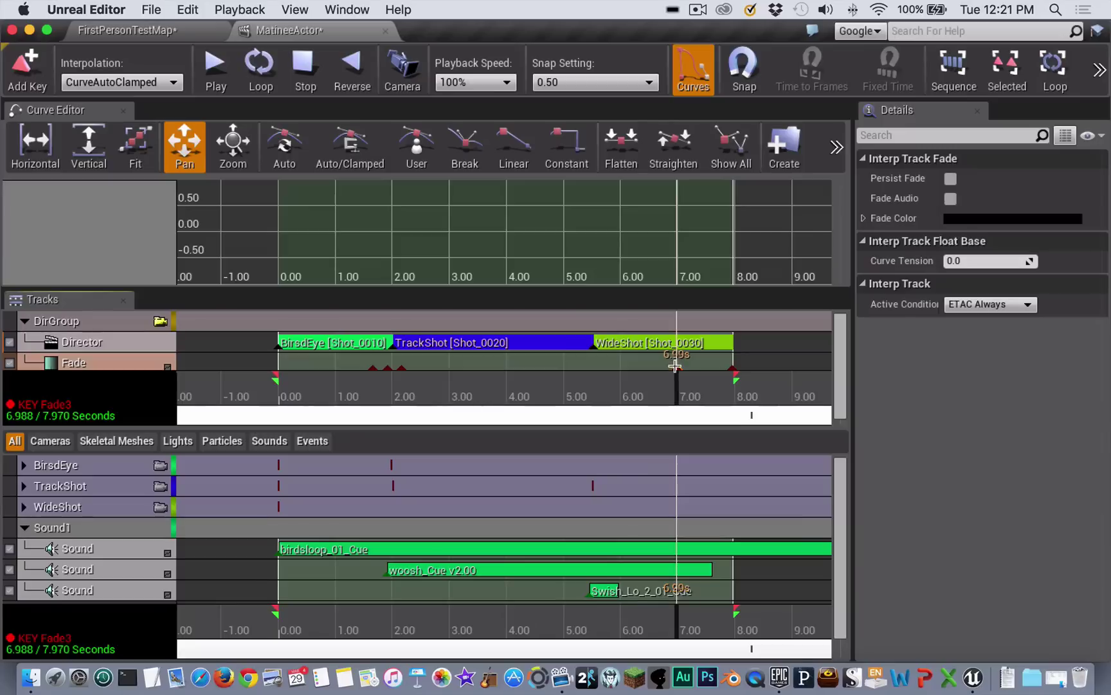
pyautogui.click(734, 369)
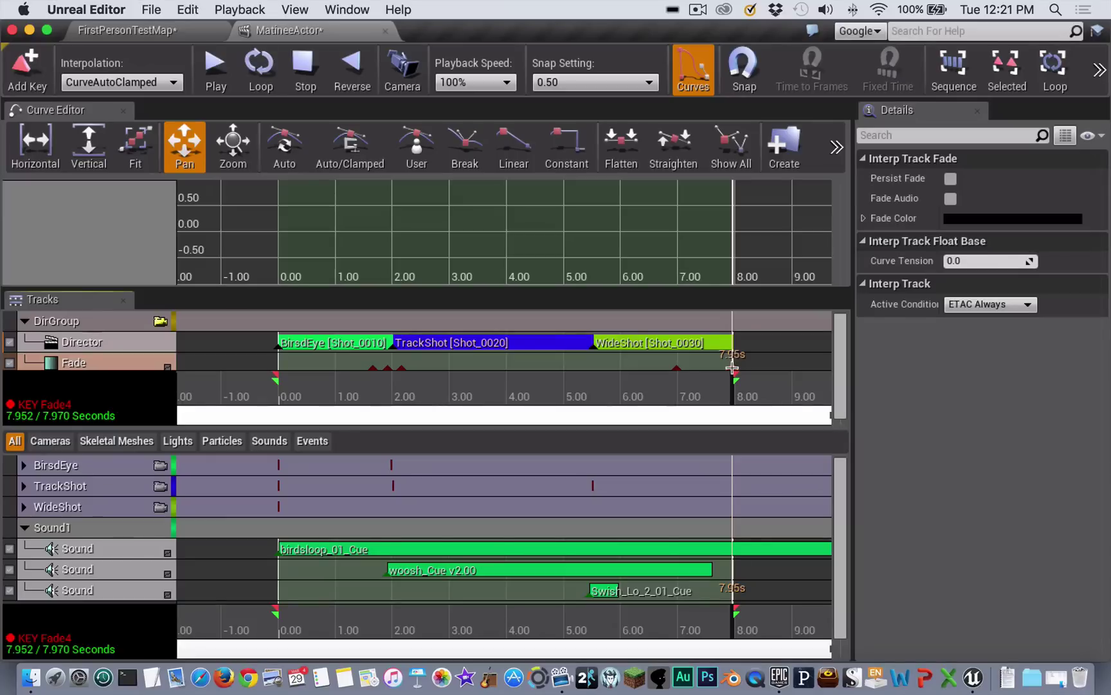
pyautogui.moveTo(732, 368); pyautogui.dragTo(709, 367)
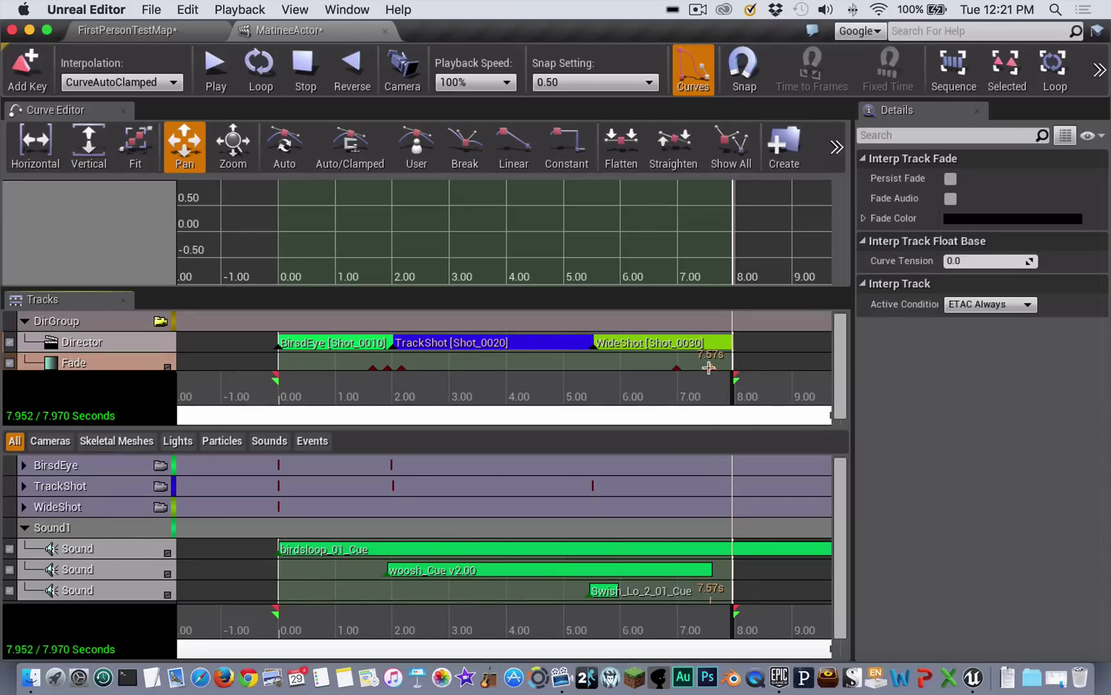
# Add a Fade key at the 7.97 s end of the track with value 1.
pyautogui.click(735, 396)
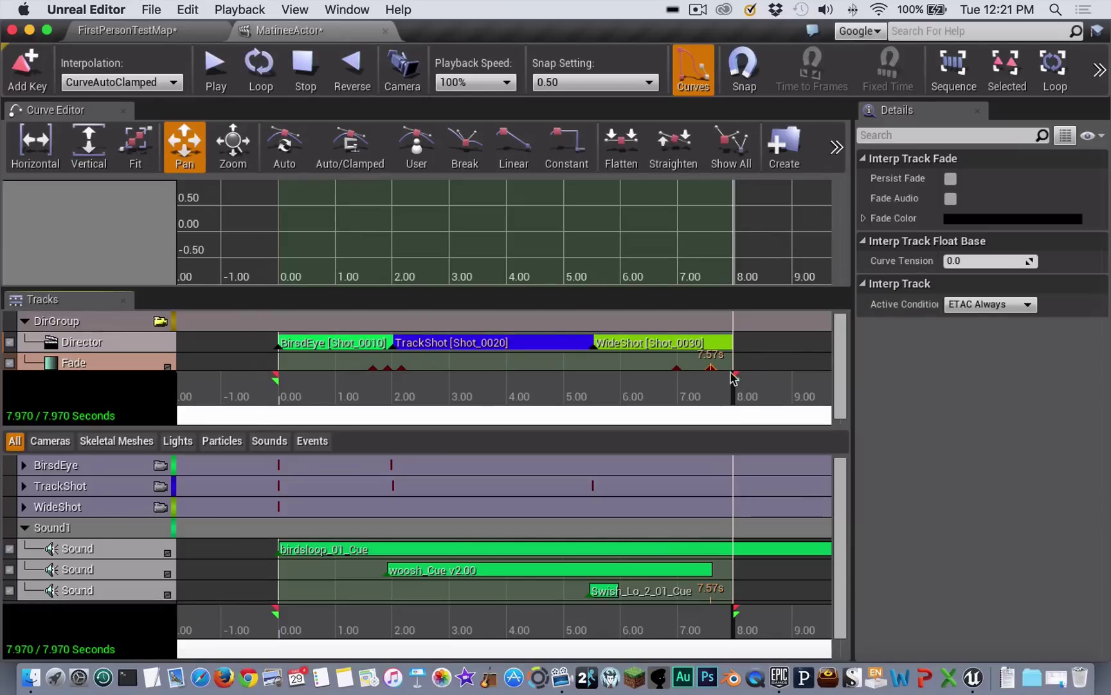
pyautogui.click(26, 68)
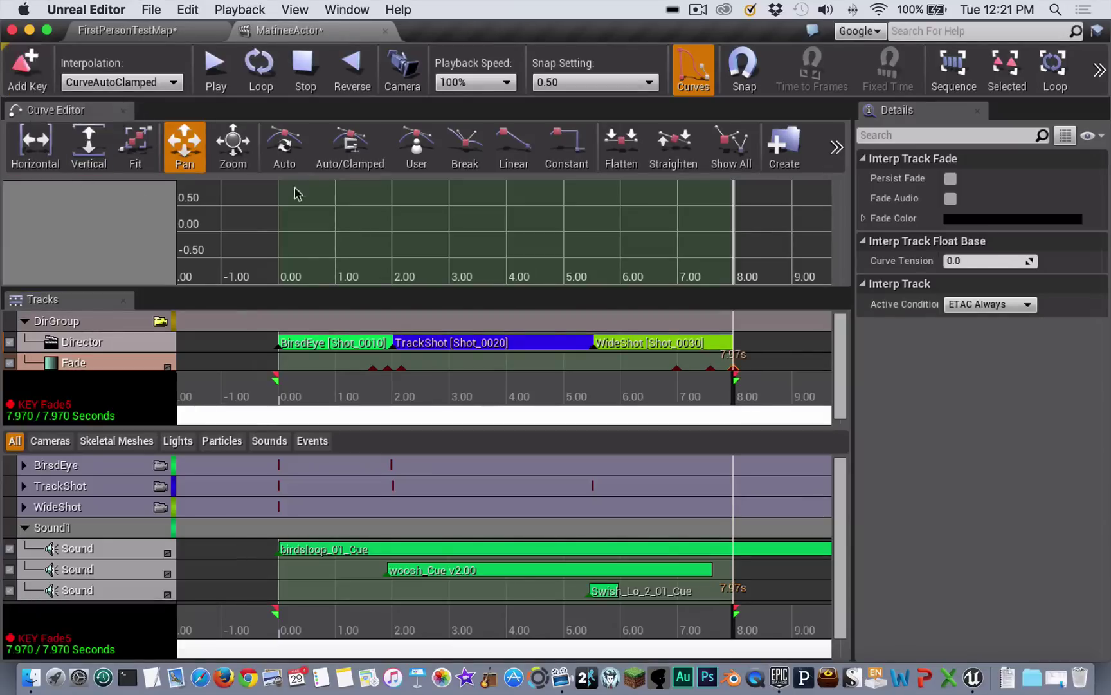
pyautogui.rightClick(733, 368)
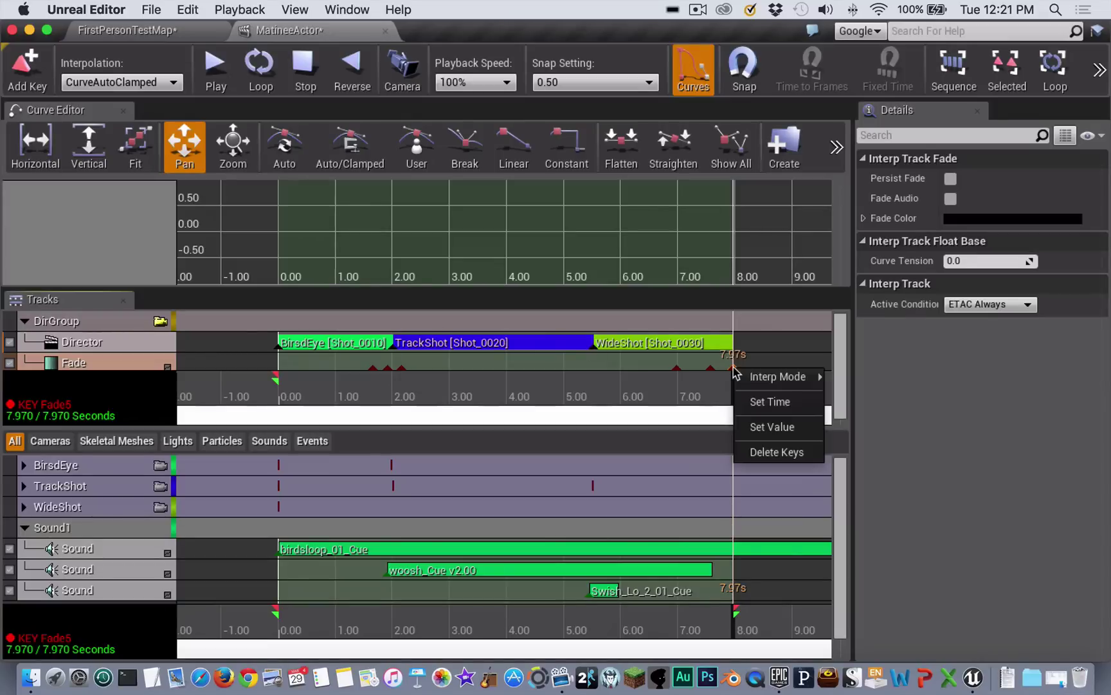
pyautogui.click(774, 427)
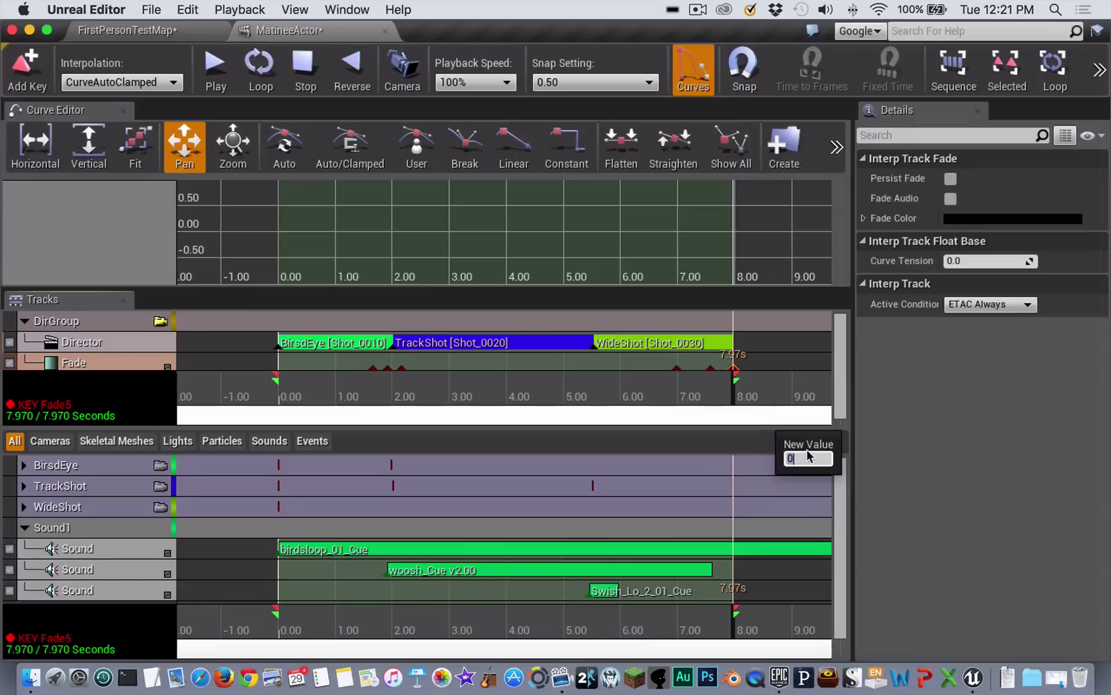
pyautogui.write('1')
pyautogui.press('Return')
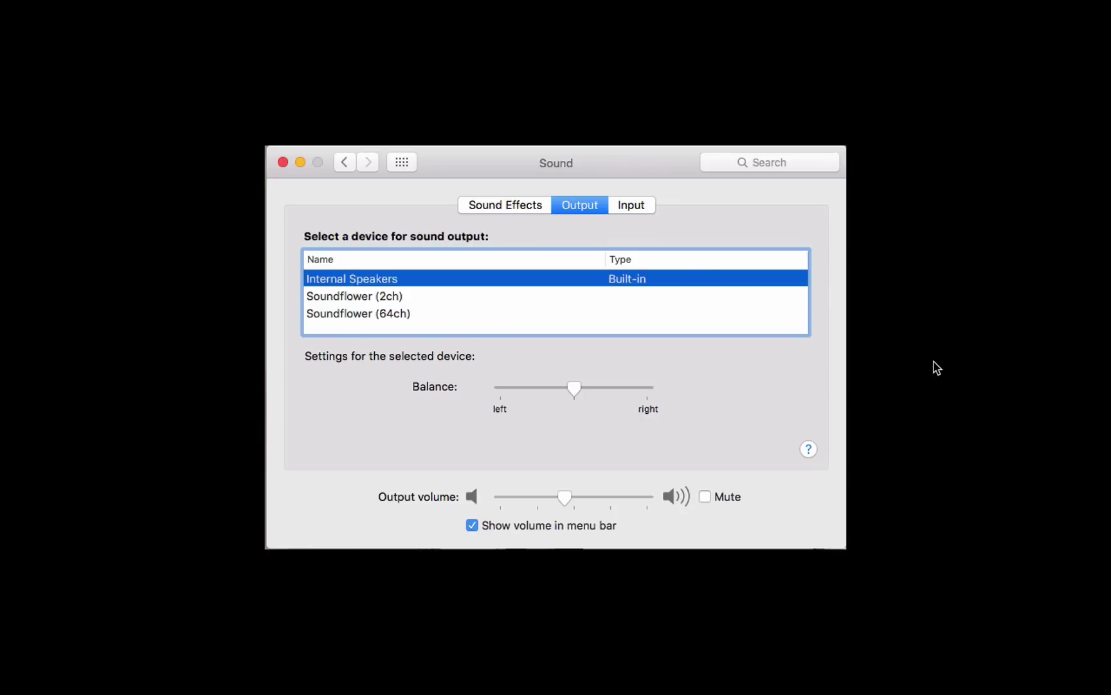
# Route the sound output to Soundflower (2ch) and launch QuickTime Player.
pyautogui.press('Down')
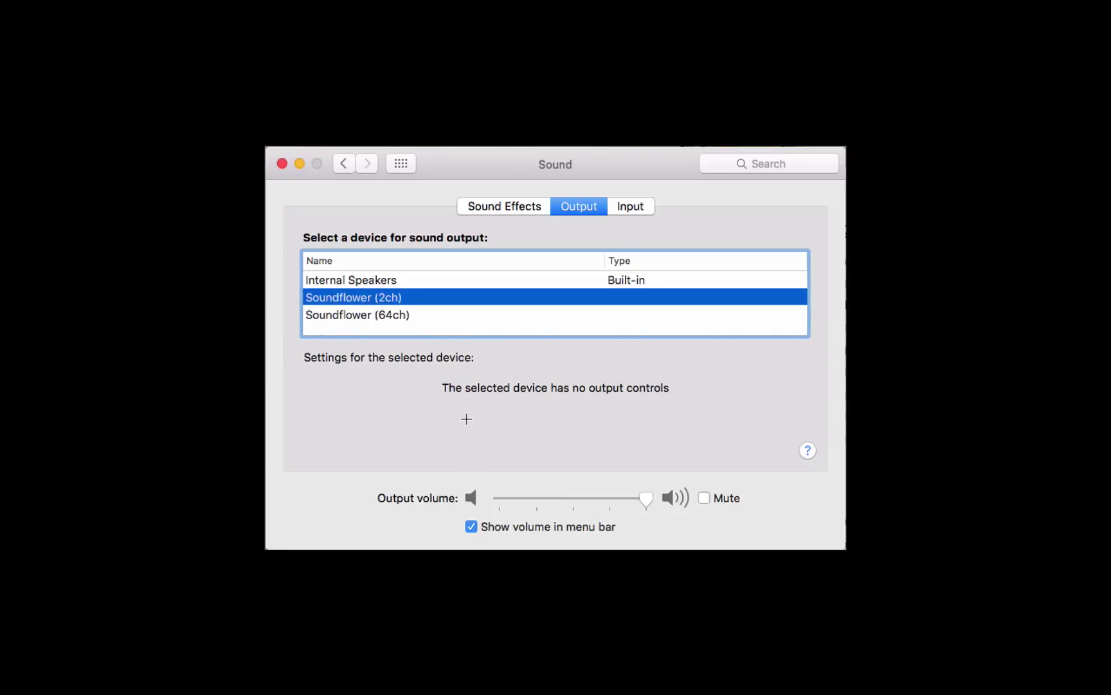
pyautogui.click(739, 678)
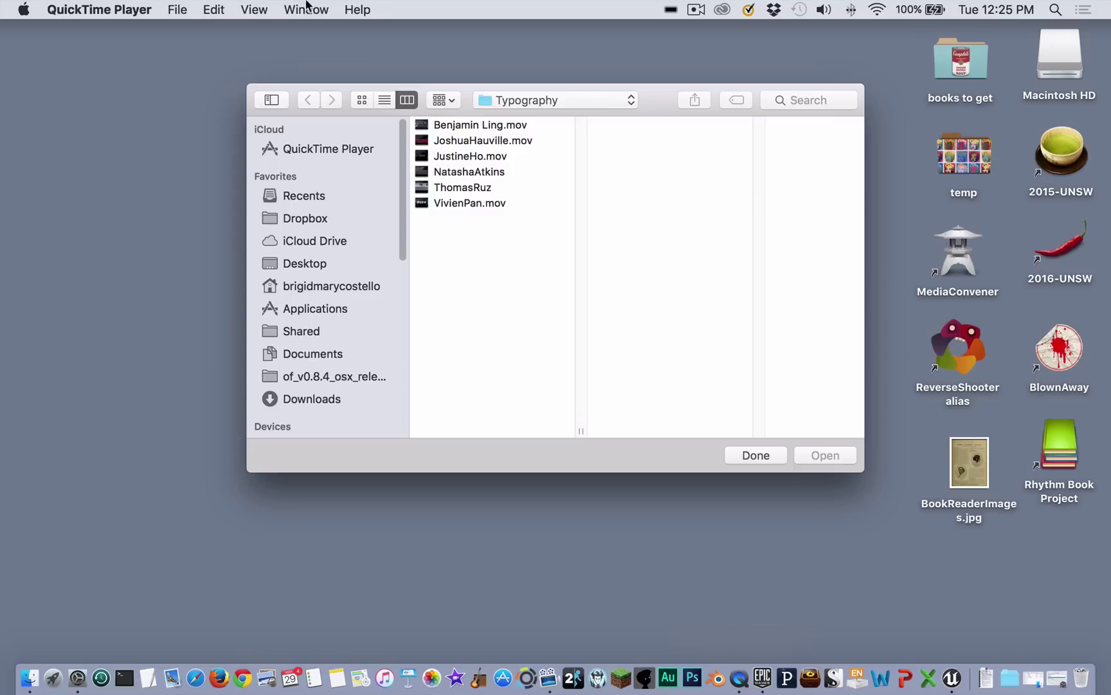
# Start a new screen recording using Soundflower (2ch) audio and move its panel aside.
pyautogui.click(178, 9)
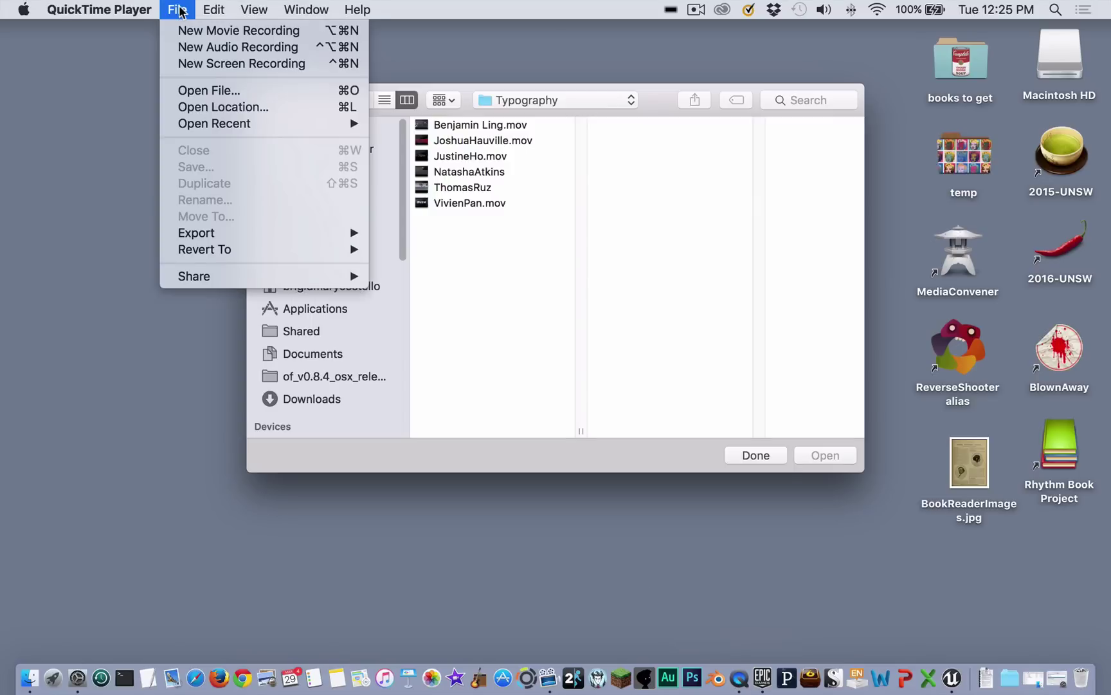
pyautogui.click(192, 63)
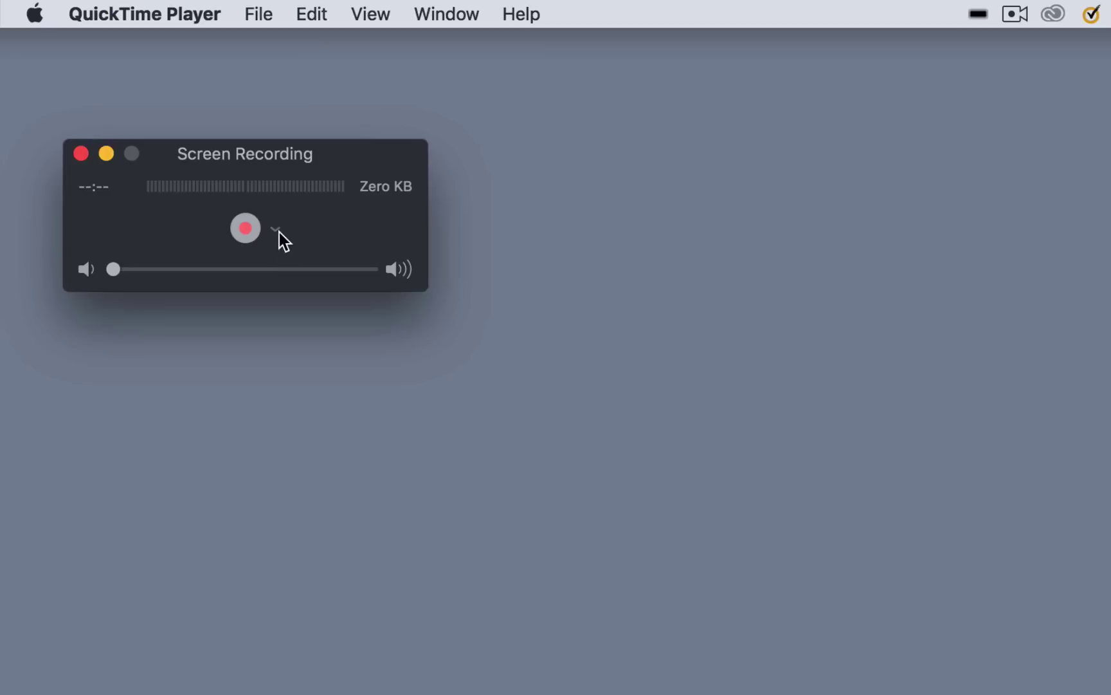
pyautogui.click(275, 229)
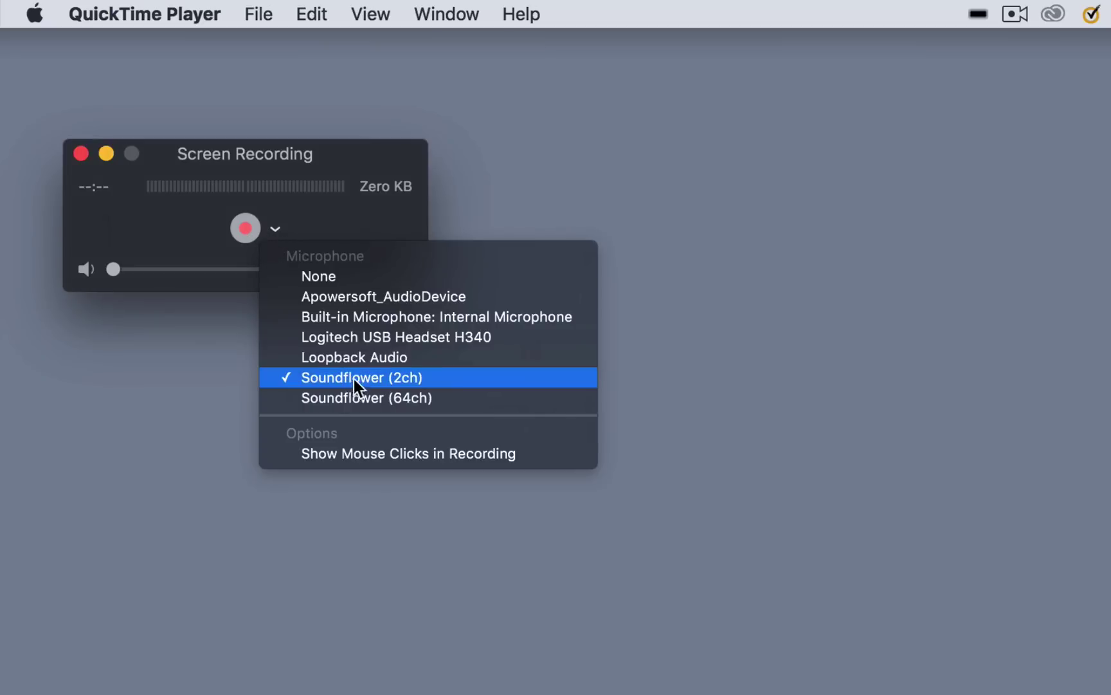
pyautogui.click(400, 382)
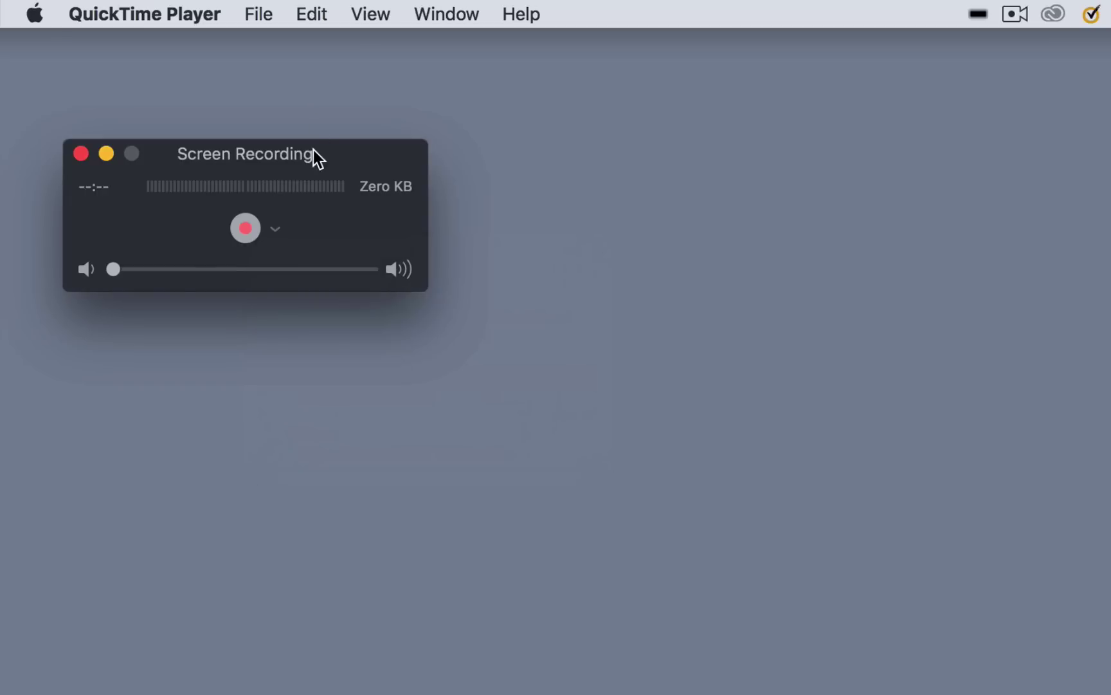
pyautogui.moveTo(327, 154); pyautogui.dragTo(333, 70)
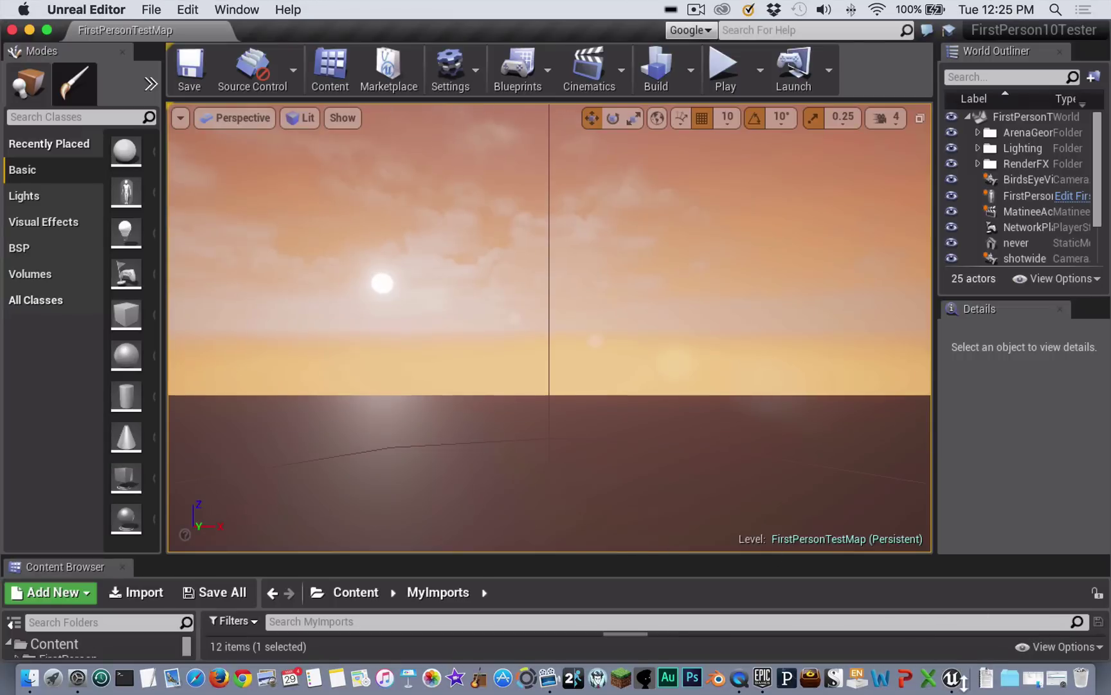
# Drag a capture rectangle over the Unreal viewport as the recording area.
pyautogui.click(740, 680)
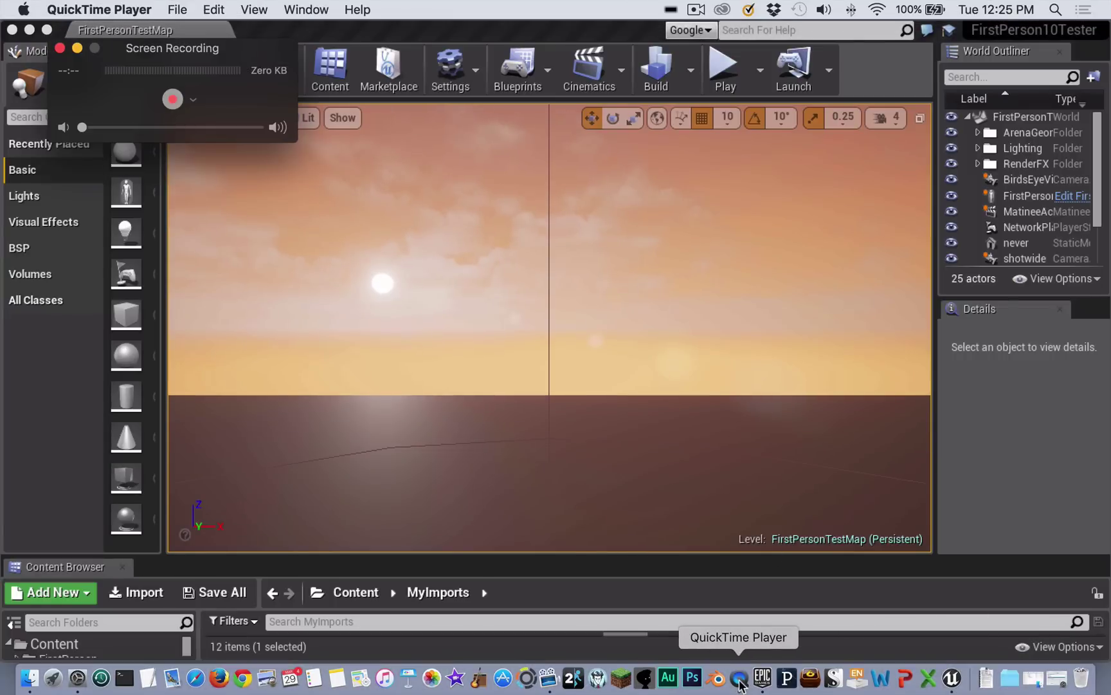
pyautogui.click(172, 100)
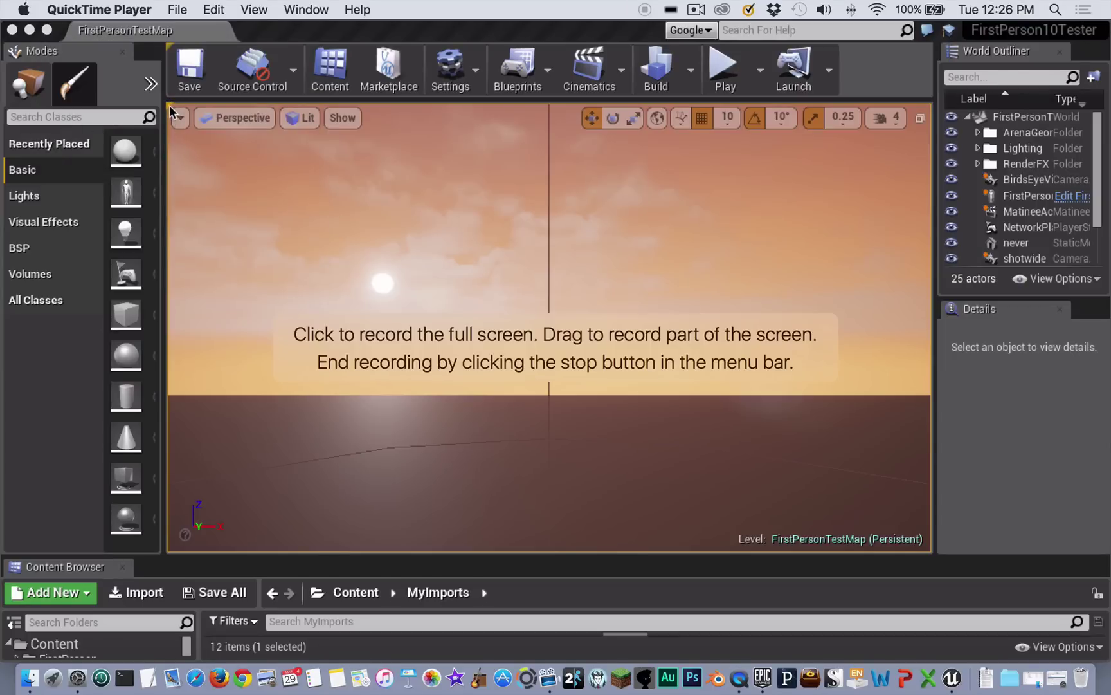
pyautogui.moveTo(171, 109); pyautogui.dragTo(925, 548)
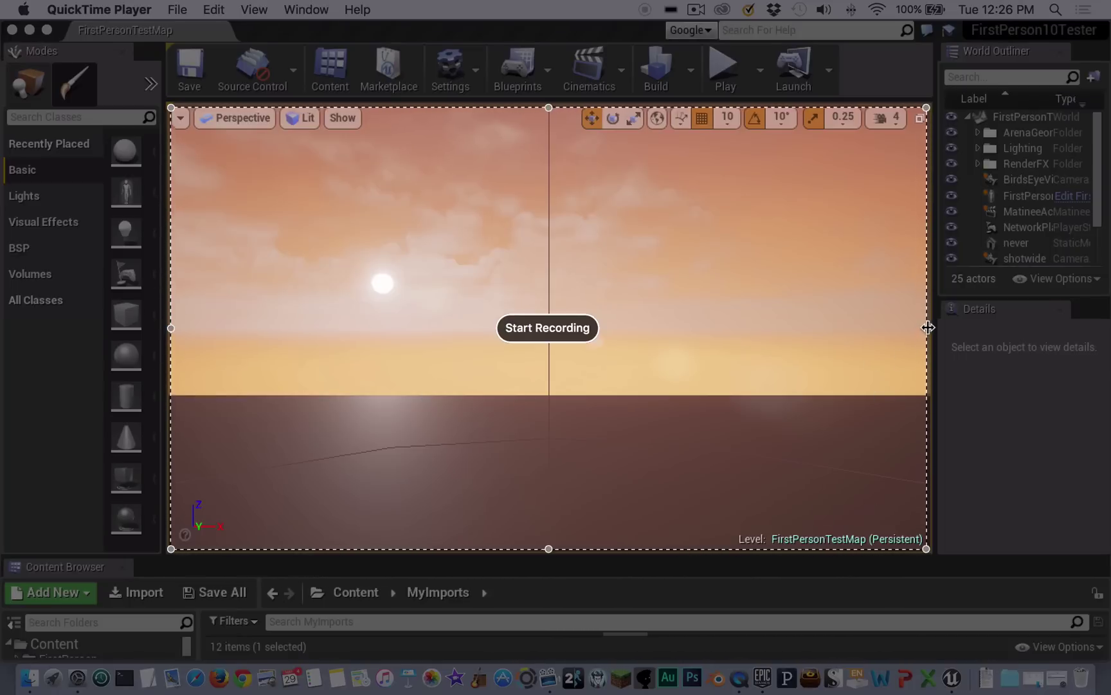
# Drag the capture rectangle's right edge slightly outward to fit the viewport.
pyautogui.moveTo(928, 328)
pyautogui.mouseDown()
pyautogui.moveTo(909, 328)
pyautogui.moveTo(932, 332)
pyautogui.mouseUp()
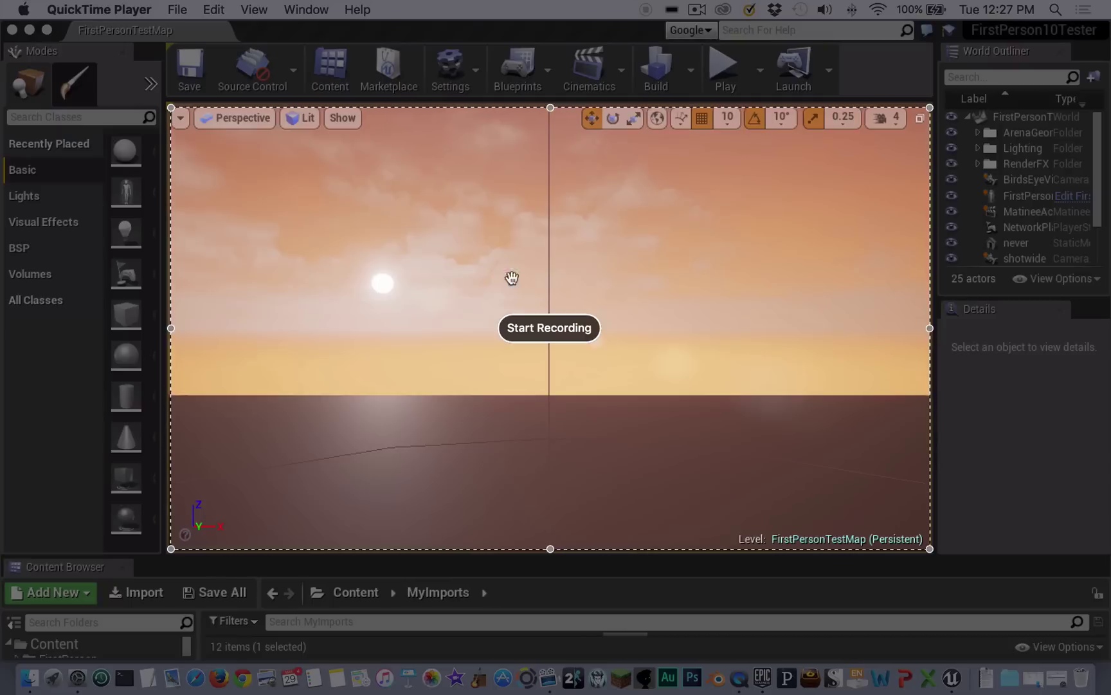
# Record the Unreal level playing in the viewport, producing a 15-second untitled QuickTime capture.
pyautogui.click(560, 332)
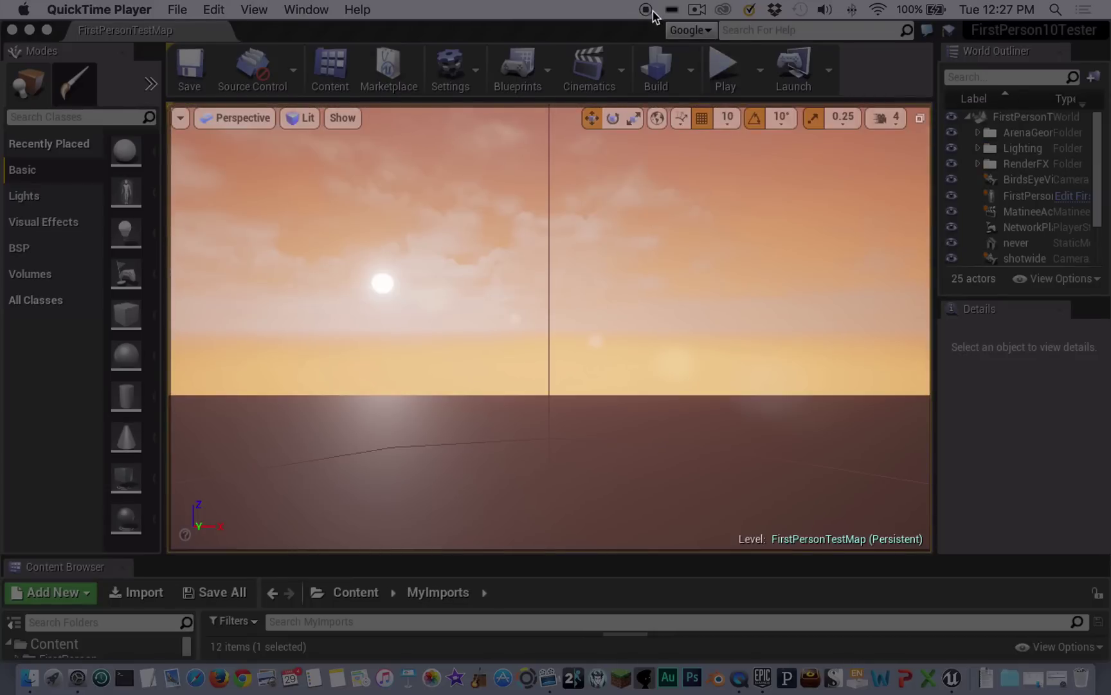
pyautogui.click(725, 65)
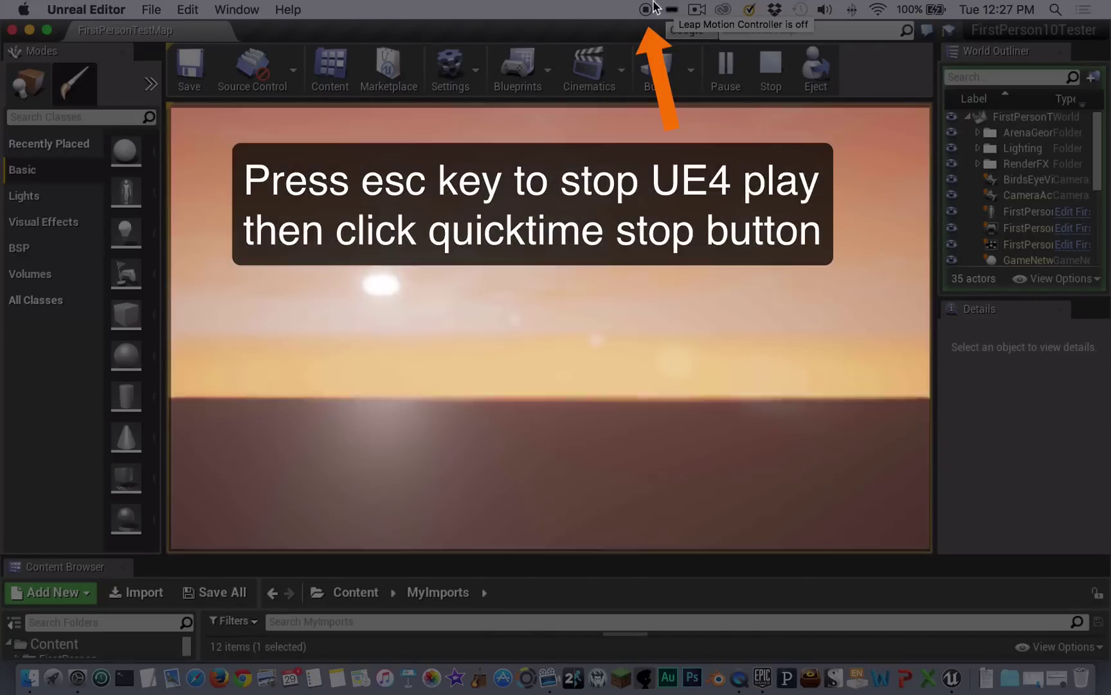
pyautogui.click(646, 10)
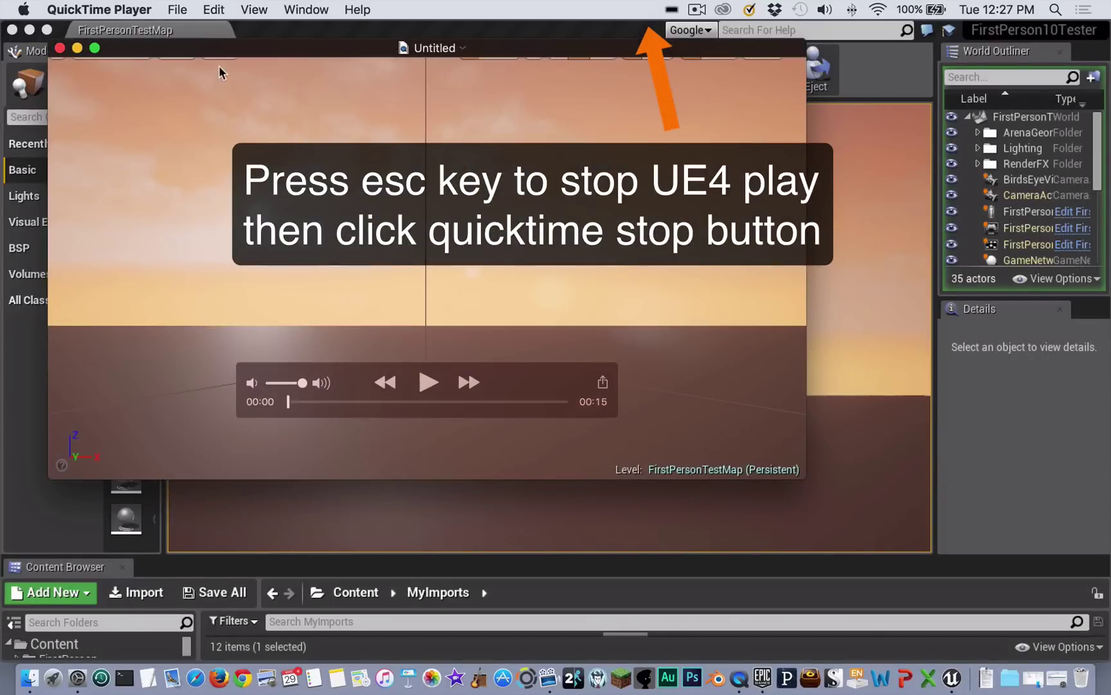
# Open, close and reopen QuickTime's File menu for the untitled recording.
pyautogui.click(177, 10)
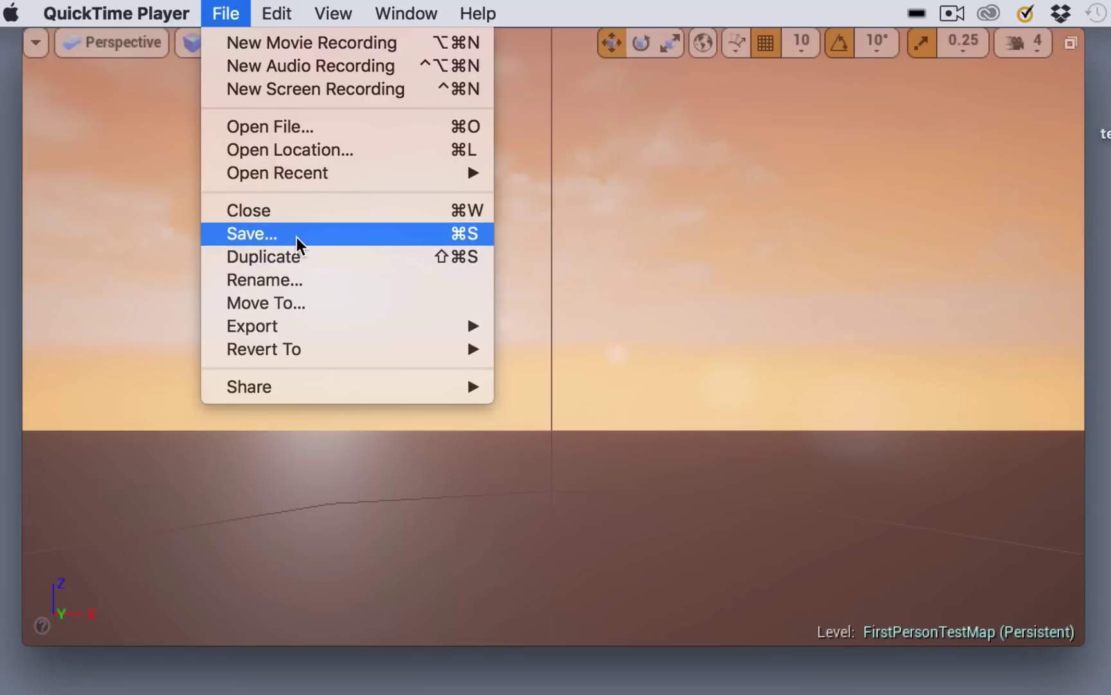
pyautogui.click(155, 219)
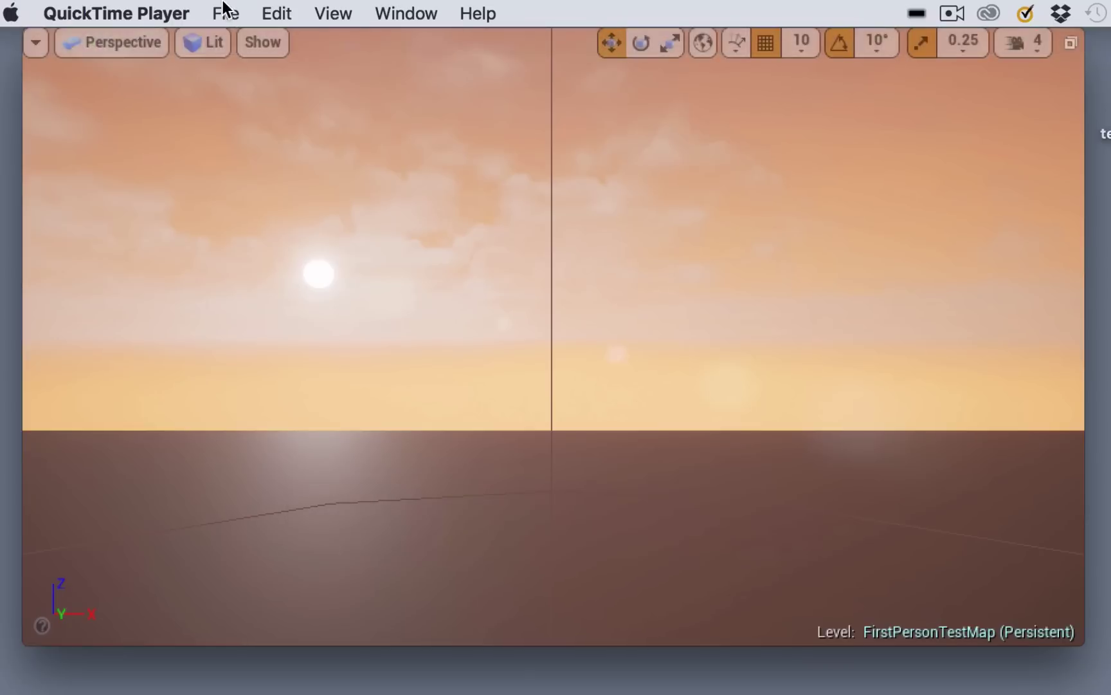
pyautogui.click(226, 13)
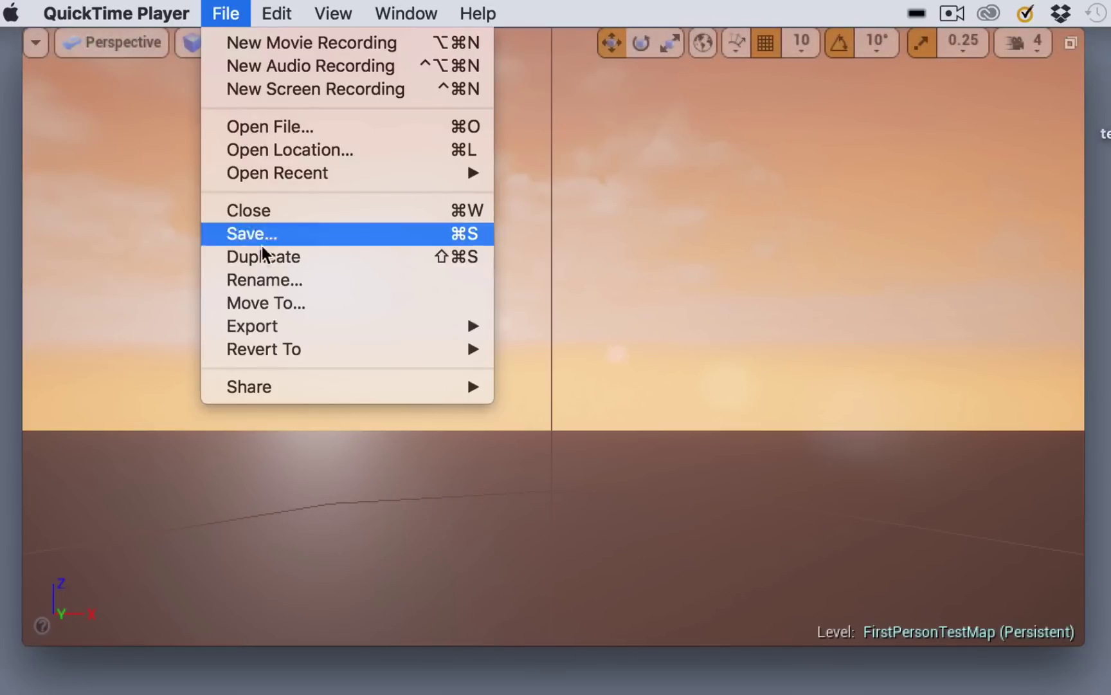
# Enter trim mode and set the clip to start at 00:03.29 and end at 00:15.12.
pyautogui.moveTo(280, 13)
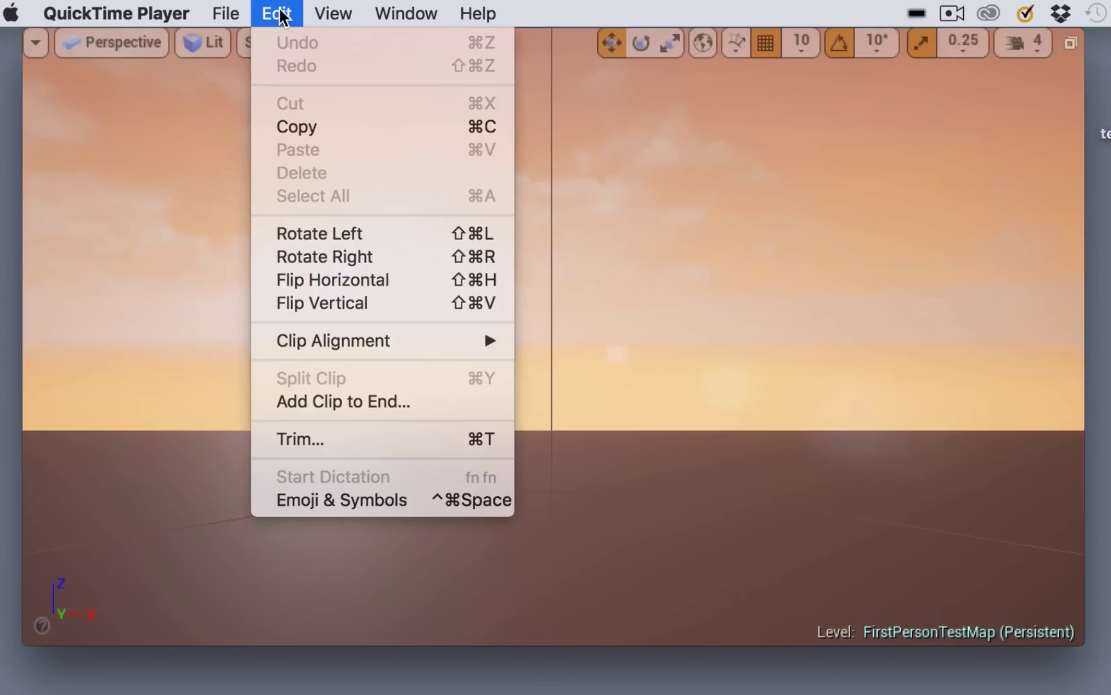
pyautogui.click(290, 438)
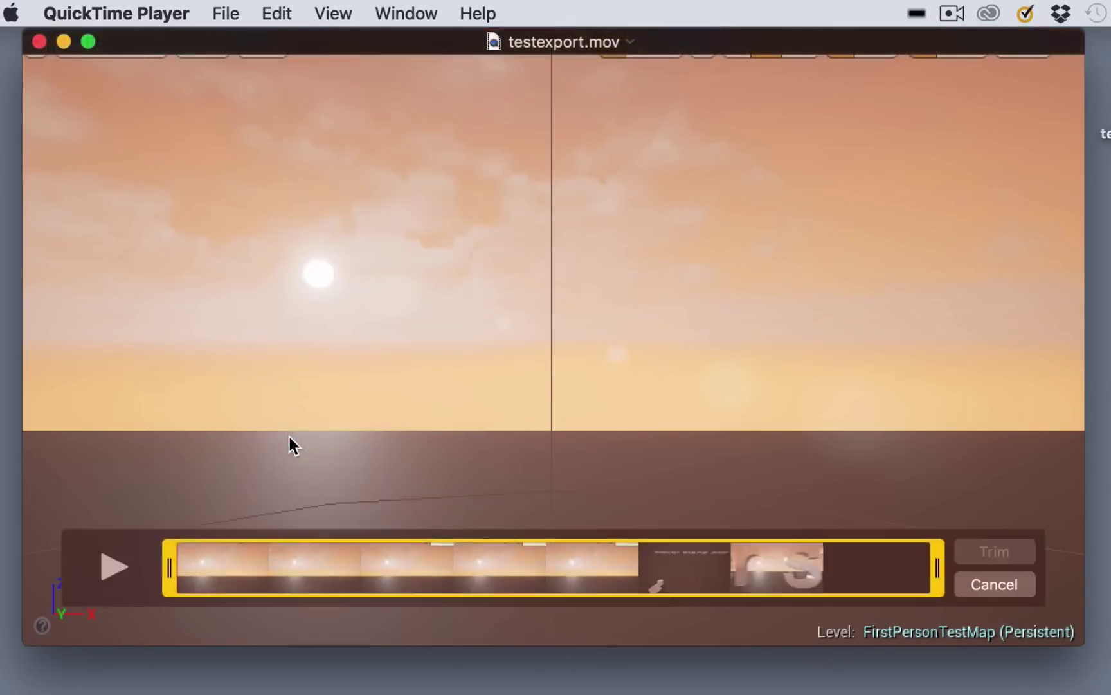
pyautogui.moveTo(167, 565); pyautogui.dragTo(564, 574)
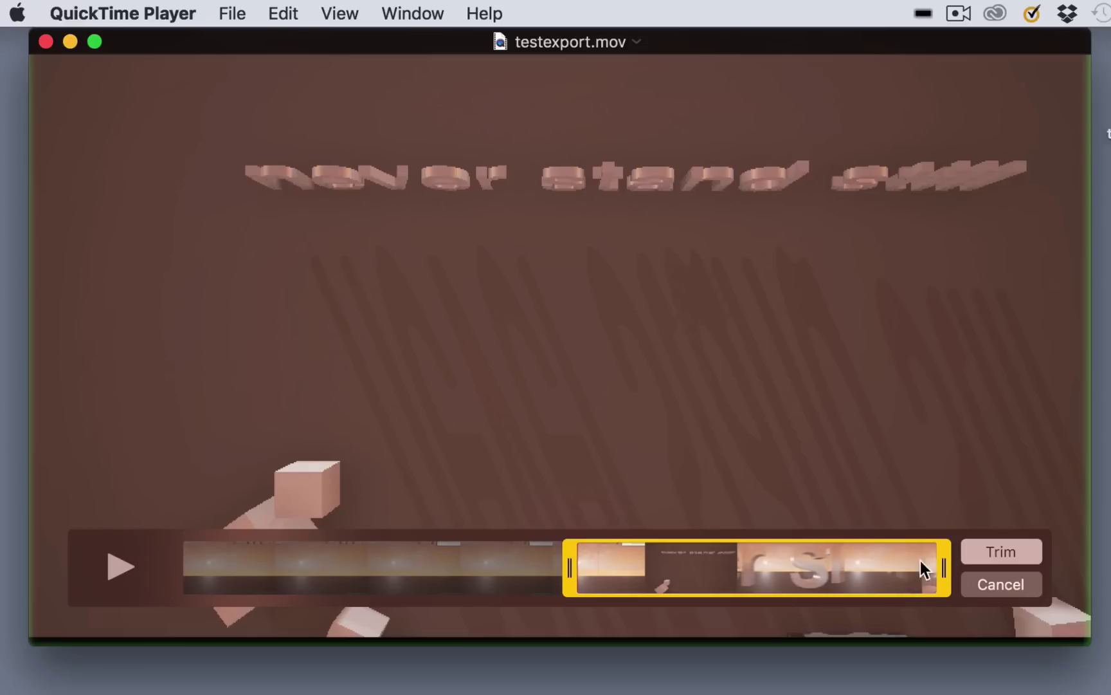
pyautogui.moveTo(939, 563)
pyautogui.mouseDown()
pyautogui.moveTo(918, 565)
pyautogui.moveTo(927, 565)
pyautogui.mouseUp()
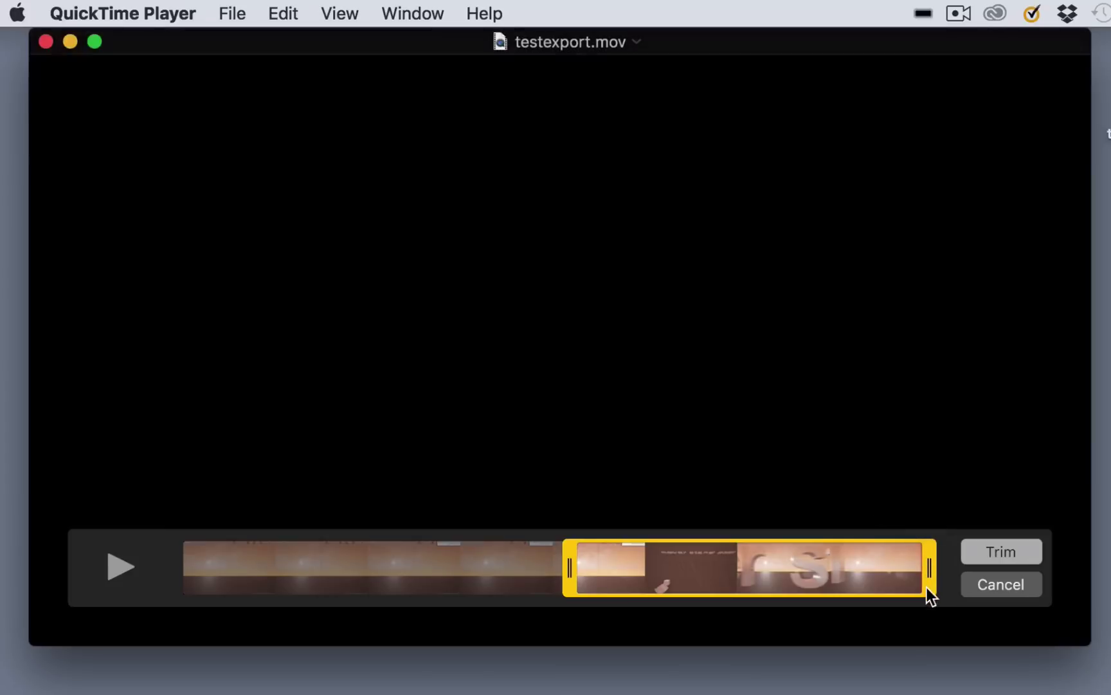
# Apply the trim to testexport.mov, leaving a 7-second clip, and dismiss the File menu.
pyautogui.click(1008, 552)
pyautogui.click(232, 13)
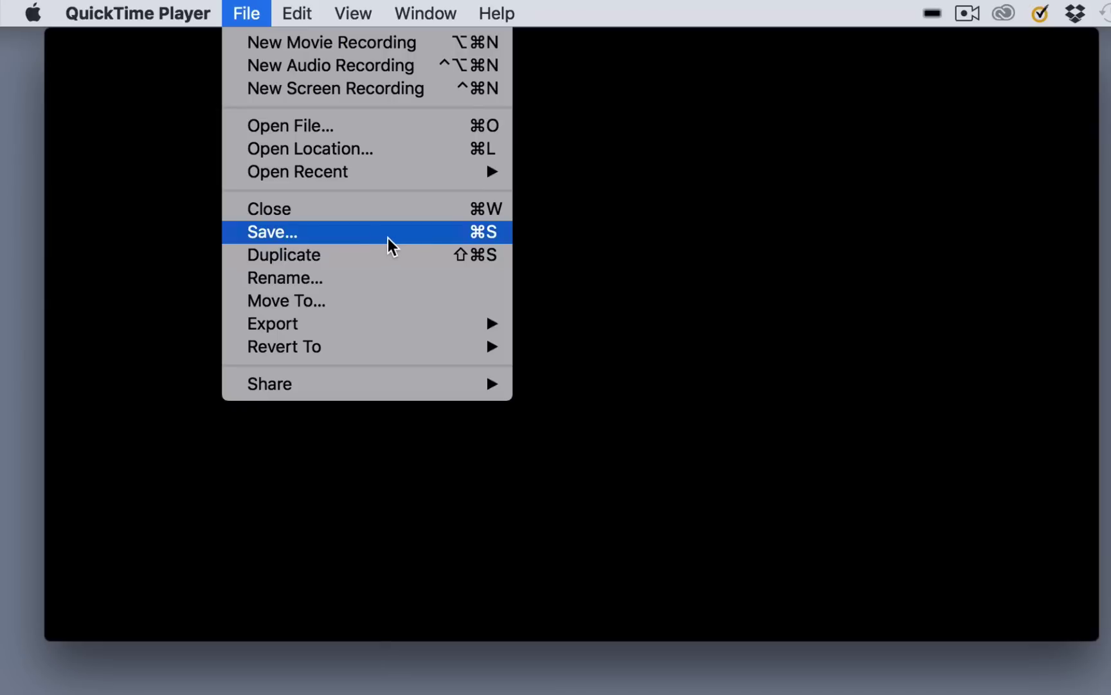
pyautogui.click(161, 237)
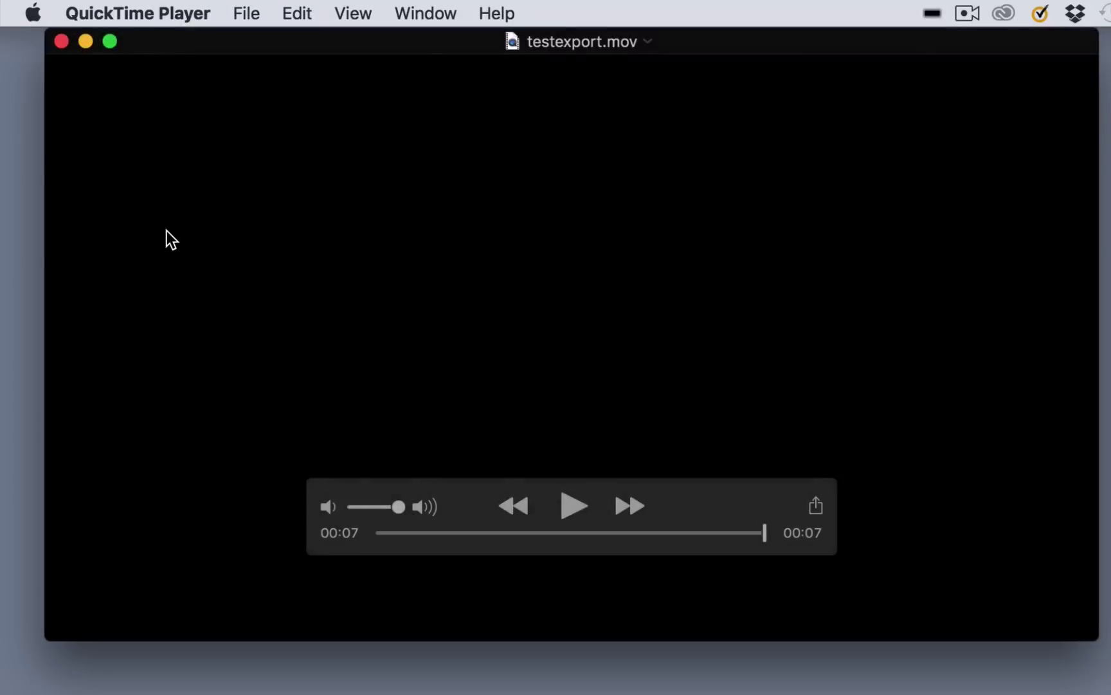